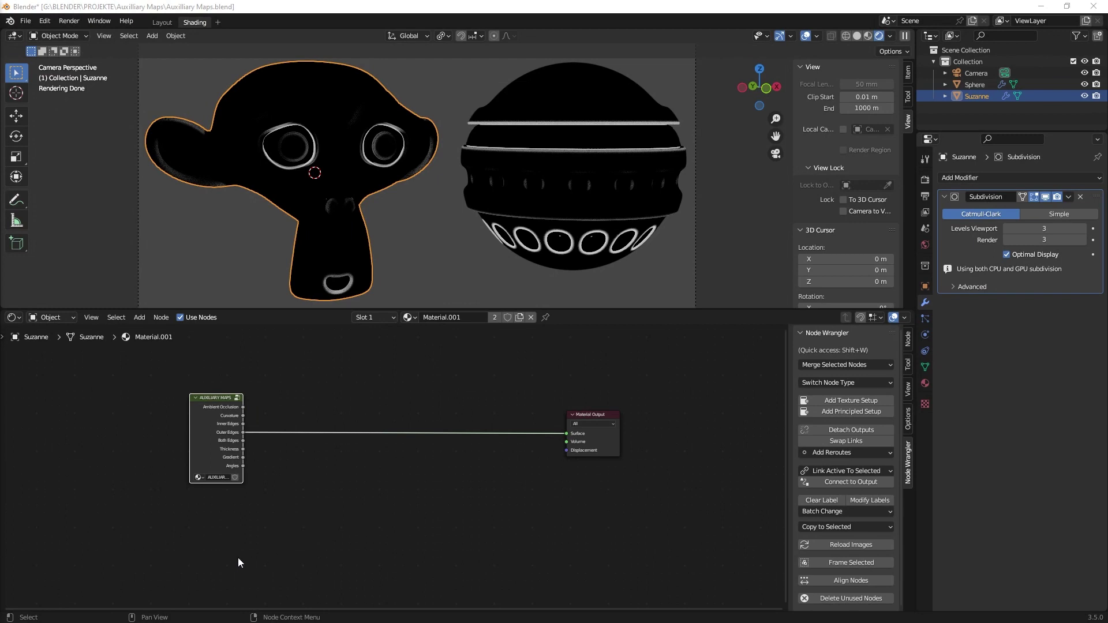
Step: Add a Geometry node to the material and place it left of centre
{"action": "scroll", "coordinate": [323, 508], "scroll_direction": "up", "scroll_amount": 3}
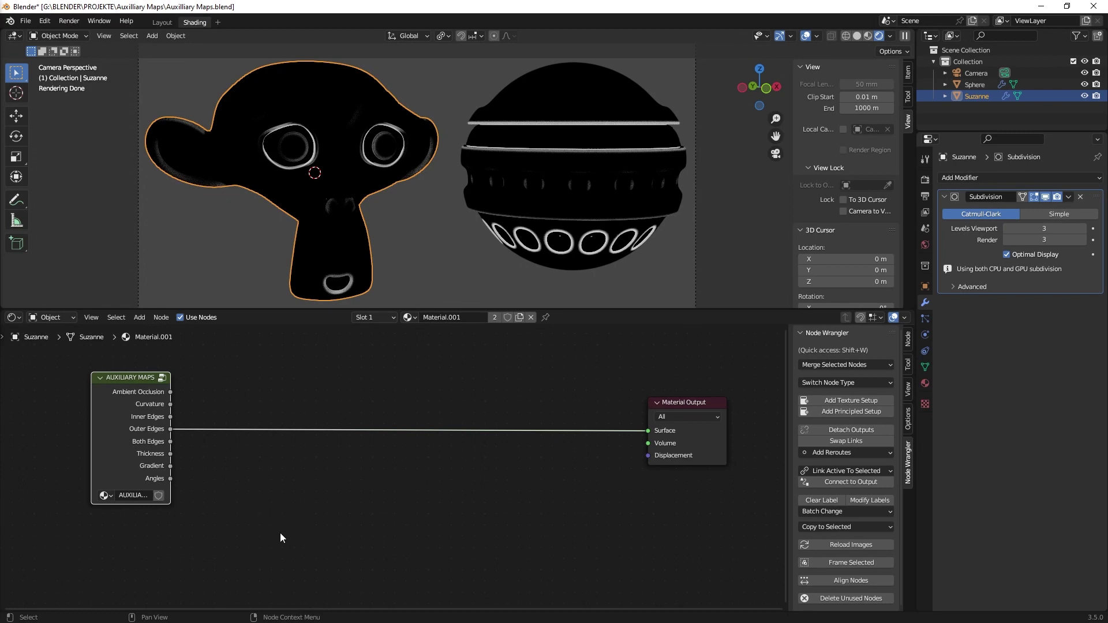
{"action": "middle_click_drag", "start_coordinate": [281, 538], "coordinate": [329, 523]}
{"action": "key", "text": "shift+a"}
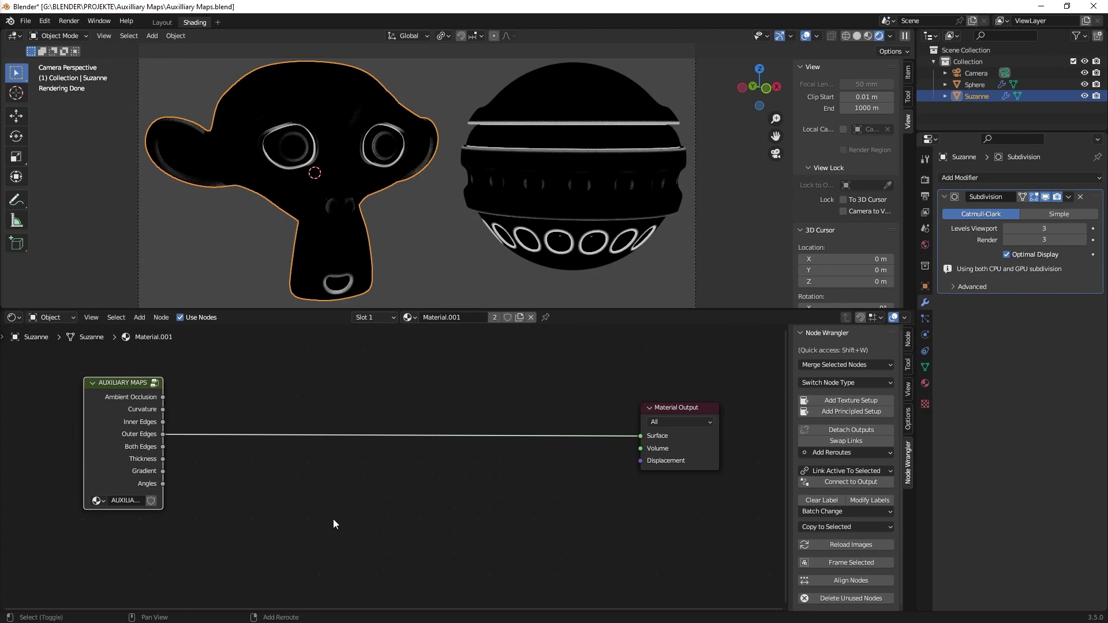
{"action": "mouse_move", "coordinate": [336, 516]}
{"action": "left_click", "coordinate": [296, 484]}
{"action": "type", "text": "geom"}
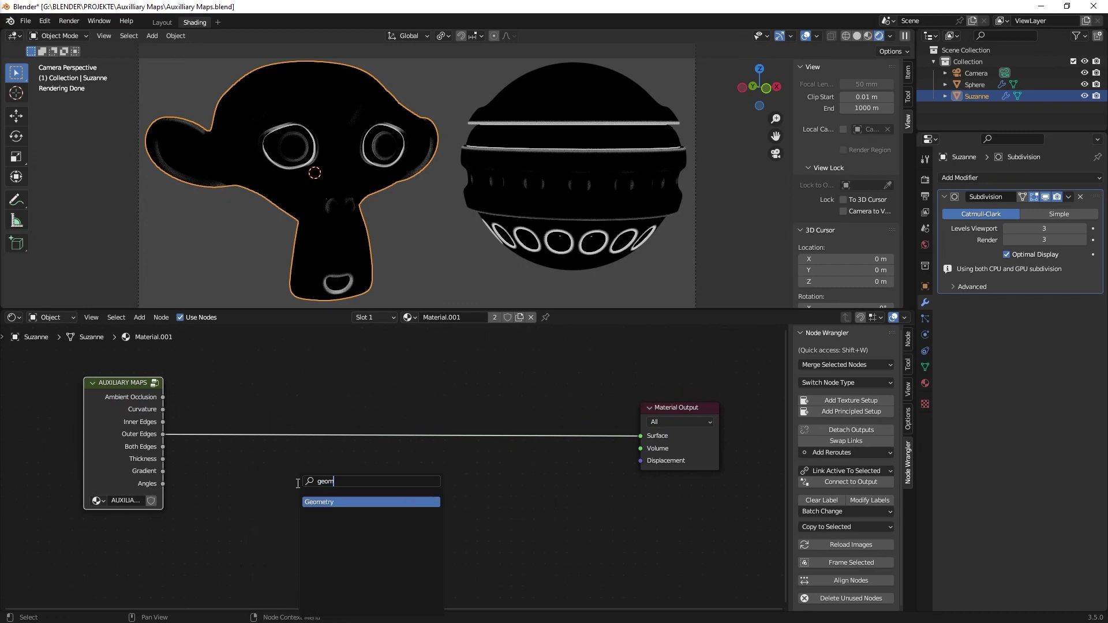
{"action": "key", "text": "Return"}
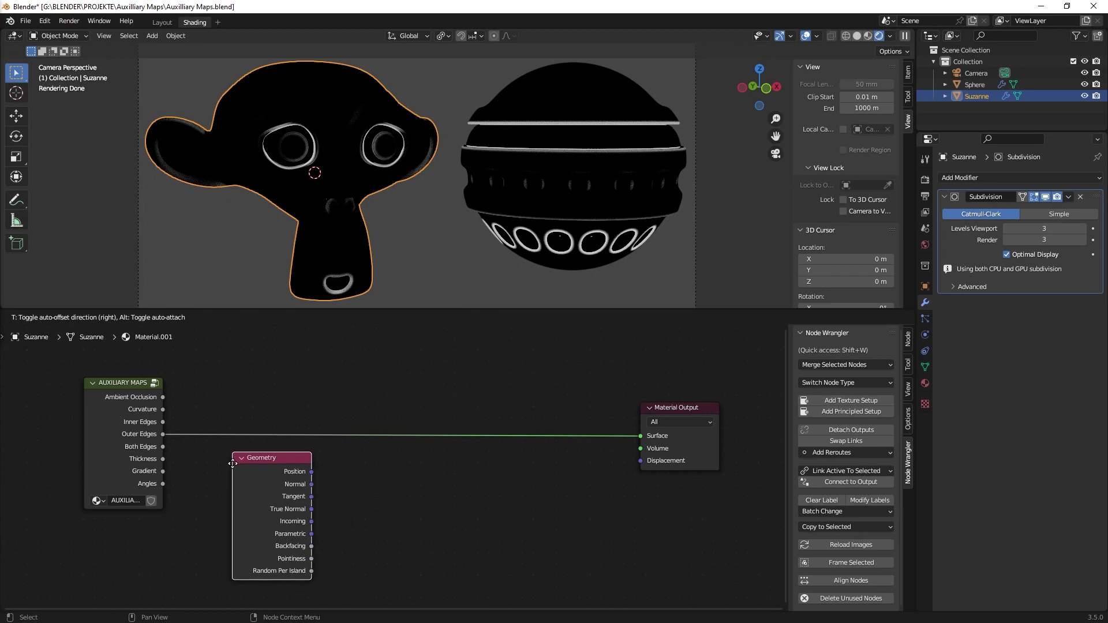
{"action": "left_click", "coordinate": [260, 438]}
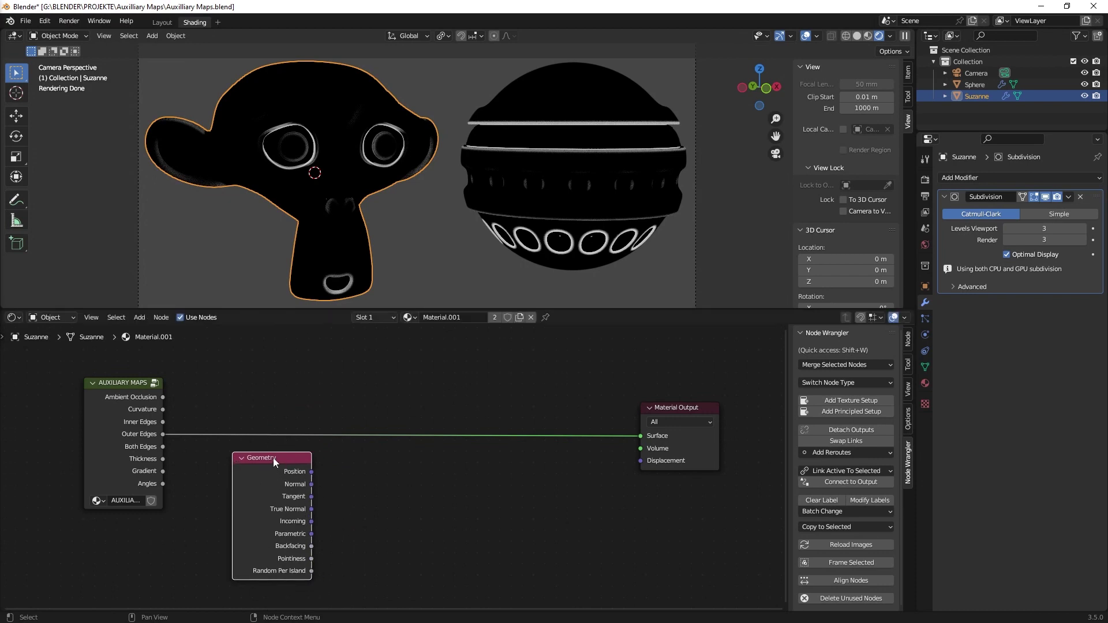
{"action": "left_click_drag", "start_coordinate": [272, 458], "coordinate": [274, 388]}
Step: Add a Bevel node below Geometry with 6 samples and a 0.04 radius
{"action": "key", "text": "shift+a"}
{"action": "mouse_move", "coordinate": [314, 505]}
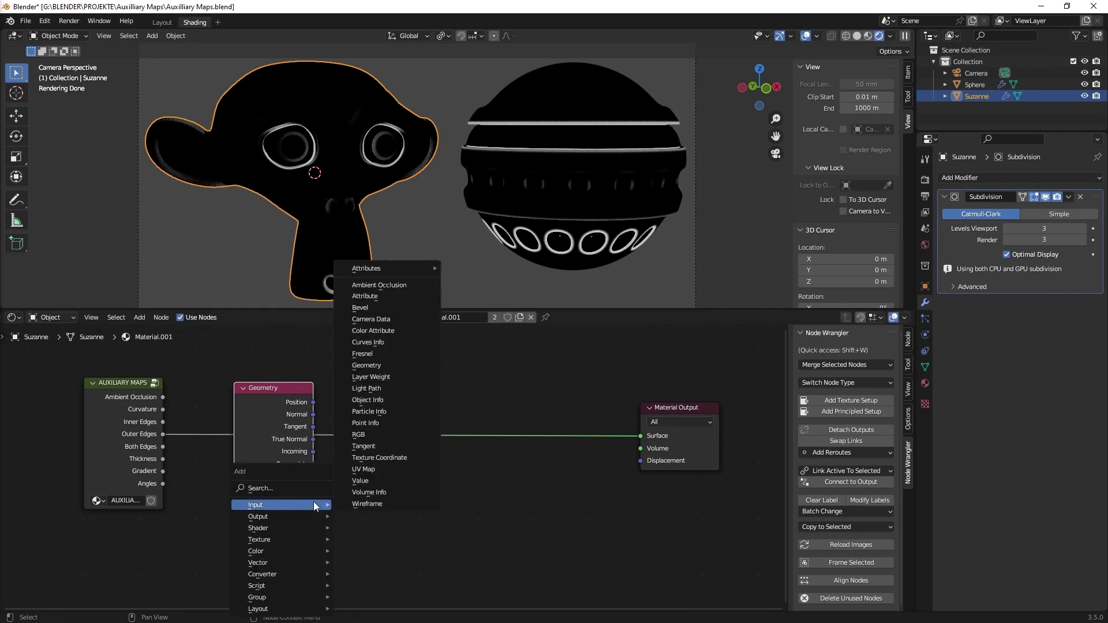
{"action": "left_click", "coordinate": [279, 488]}
{"action": "type", "text": "be"}
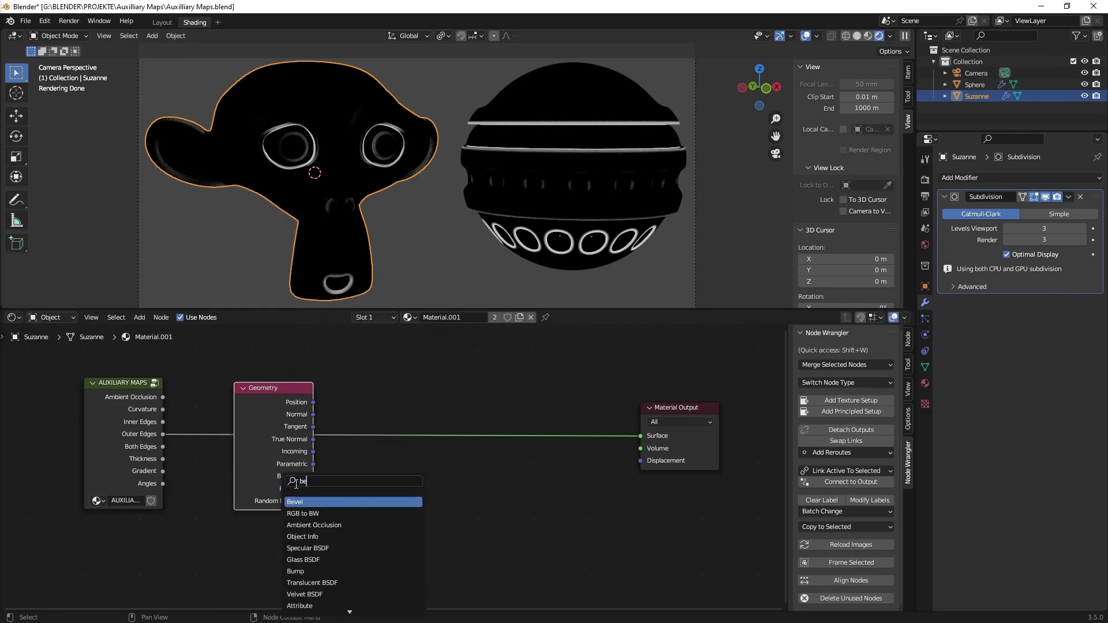
{"action": "type", "text": "vel"}
{"action": "key", "text": "Return"}
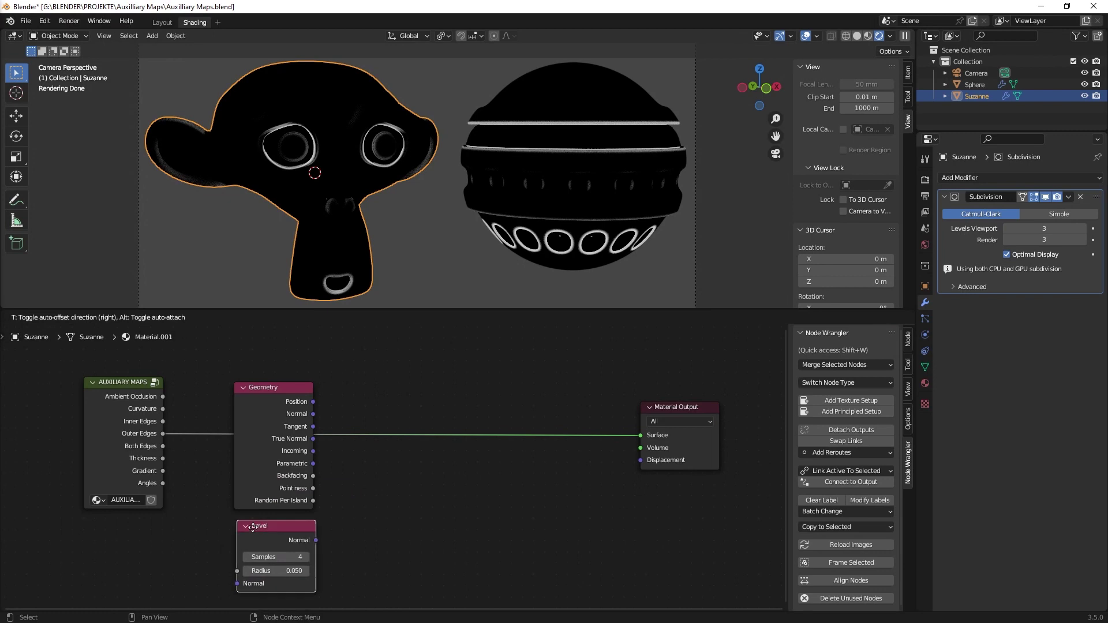
{"action": "left_click", "coordinate": [250, 520]}
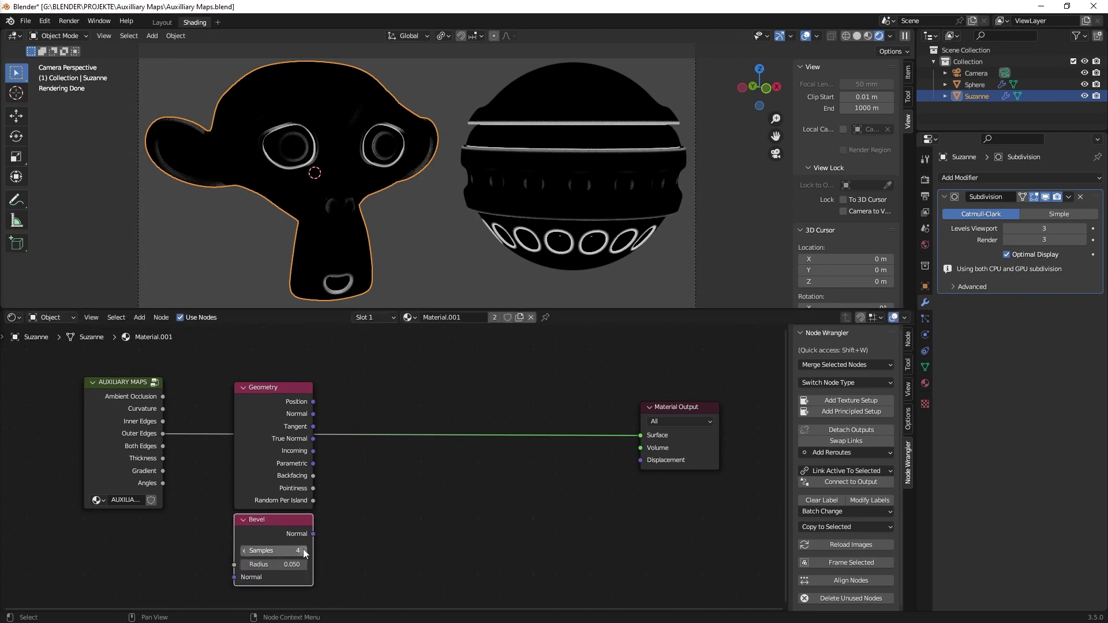
{"action": "left_click", "coordinate": [303, 548]}
{"action": "left_click", "coordinate": [302, 549]}
{"action": "left_click", "coordinate": [292, 564]}
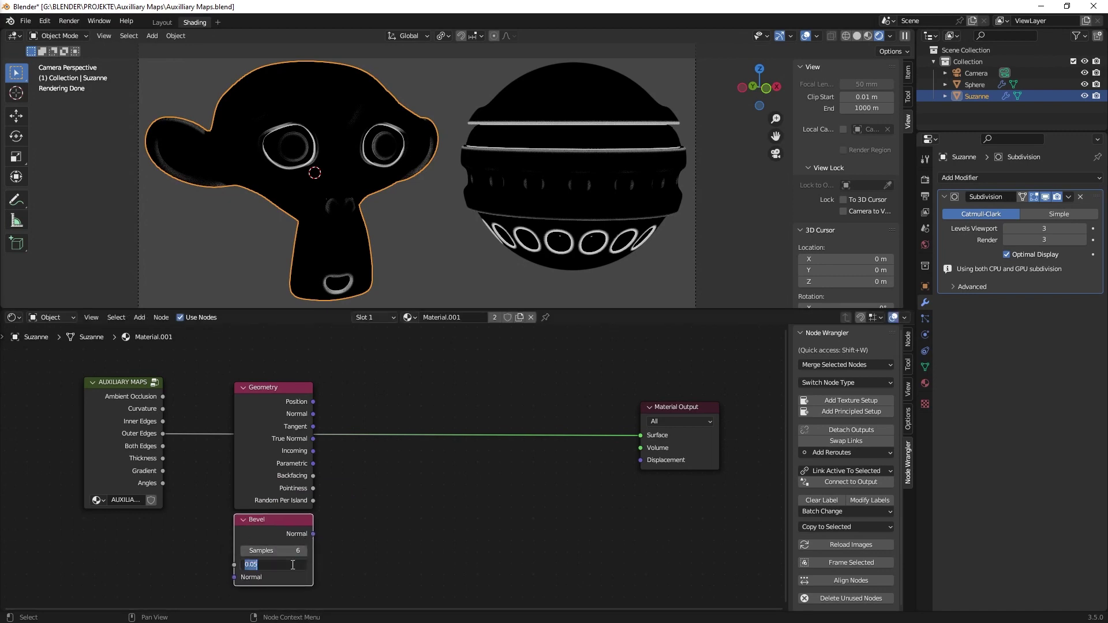
{"action": "type", "text": ".04"}
{"action": "key", "text": "Return"}
{"action": "key", "text": "shift+a"}
Step: Add a Vector Math node set to Dot Product to the right of Geometry
{"action": "left_click", "coordinate": [342, 490]}
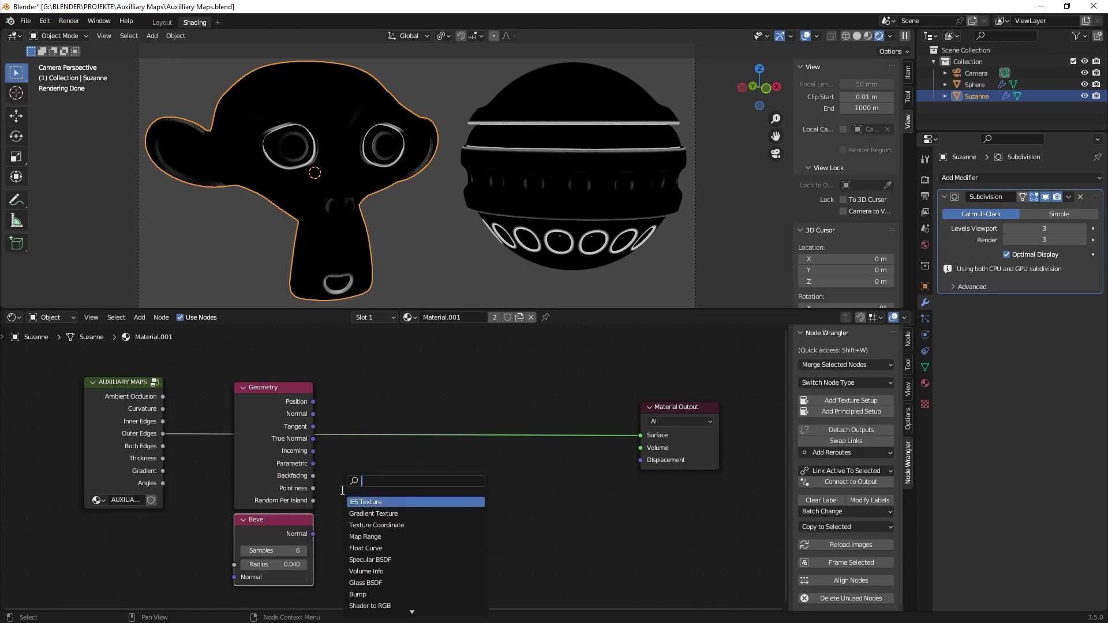
{"action": "type", "text": "poin"}
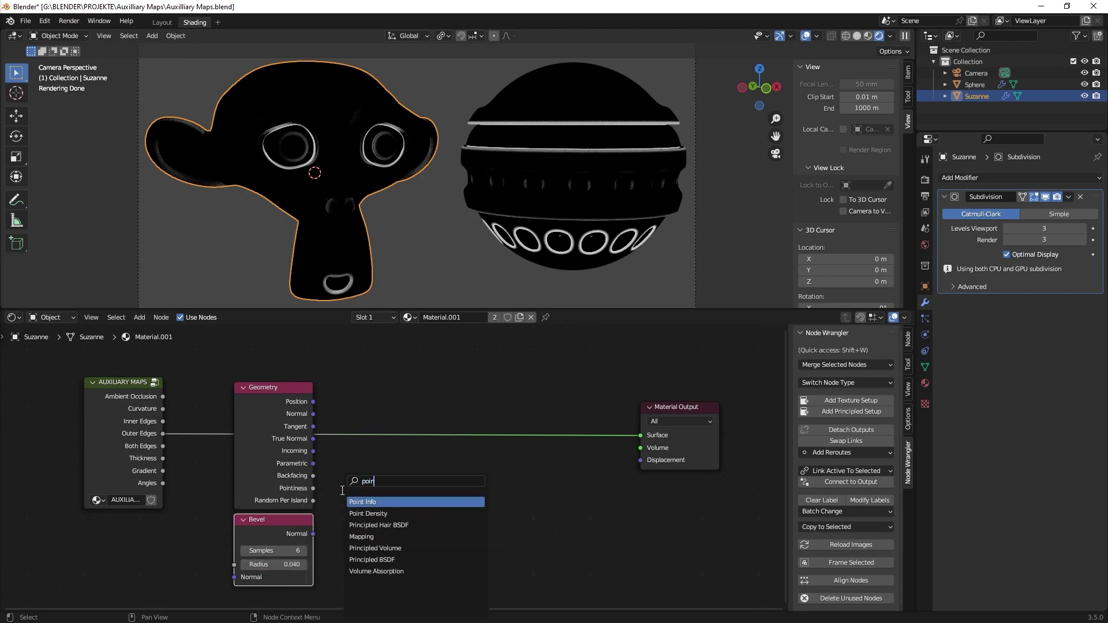
{"action": "key", "text": "BackSpace"}
{"action": "key", "text": "BackSpace"}
{"action": "key", "text": "BackSpace"}
{"action": "key", "text": "BackSpace"}
{"action": "type", "text": "ve"}
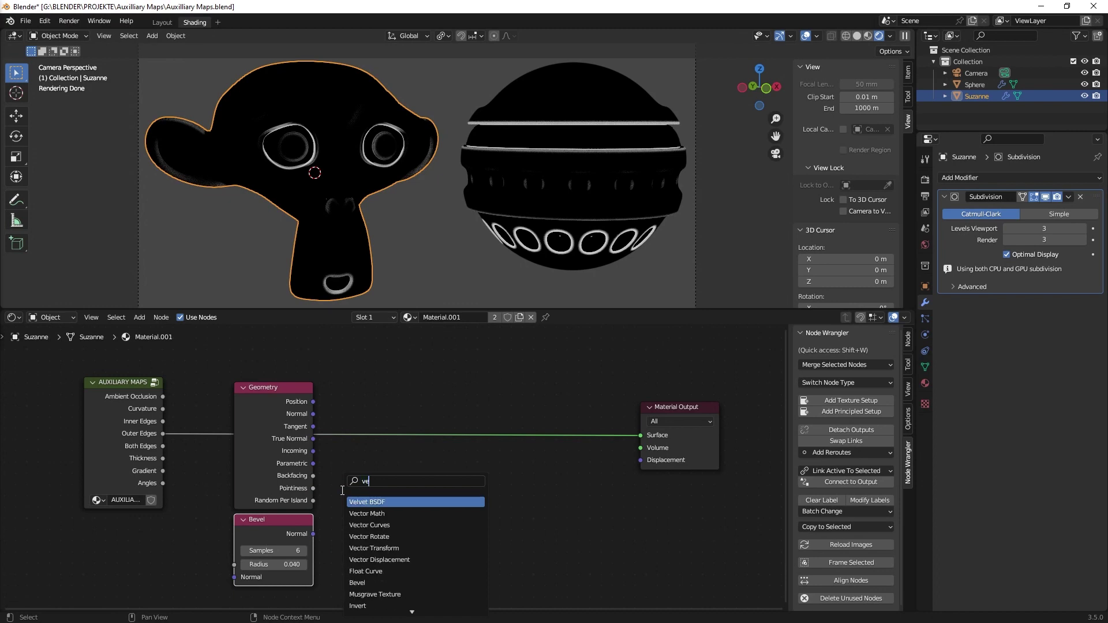
{"action": "type", "text": "ctor"}
{"action": "key", "text": "Return"}
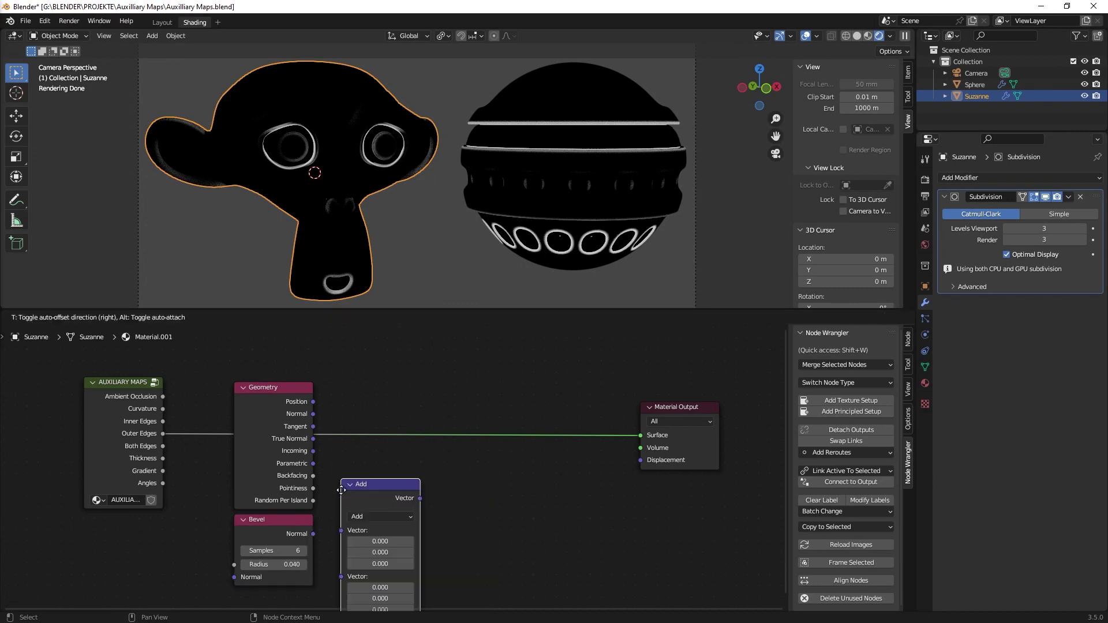
{"action": "left_click", "coordinate": [366, 466]}
{"action": "left_click", "coordinate": [407, 490]}
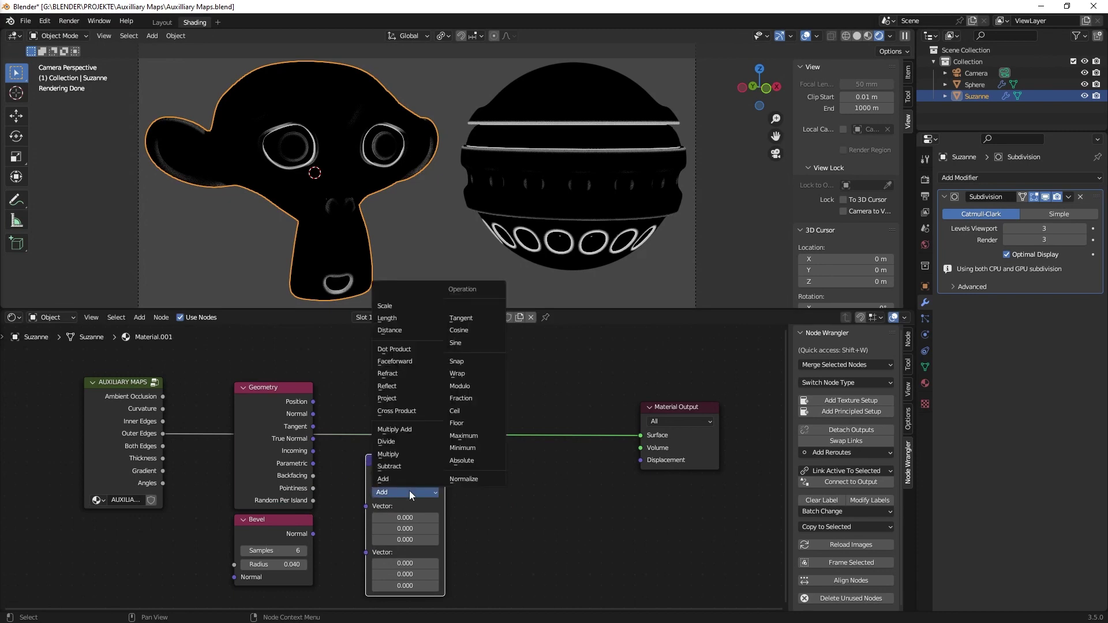
{"action": "left_click", "coordinate": [397, 349]}
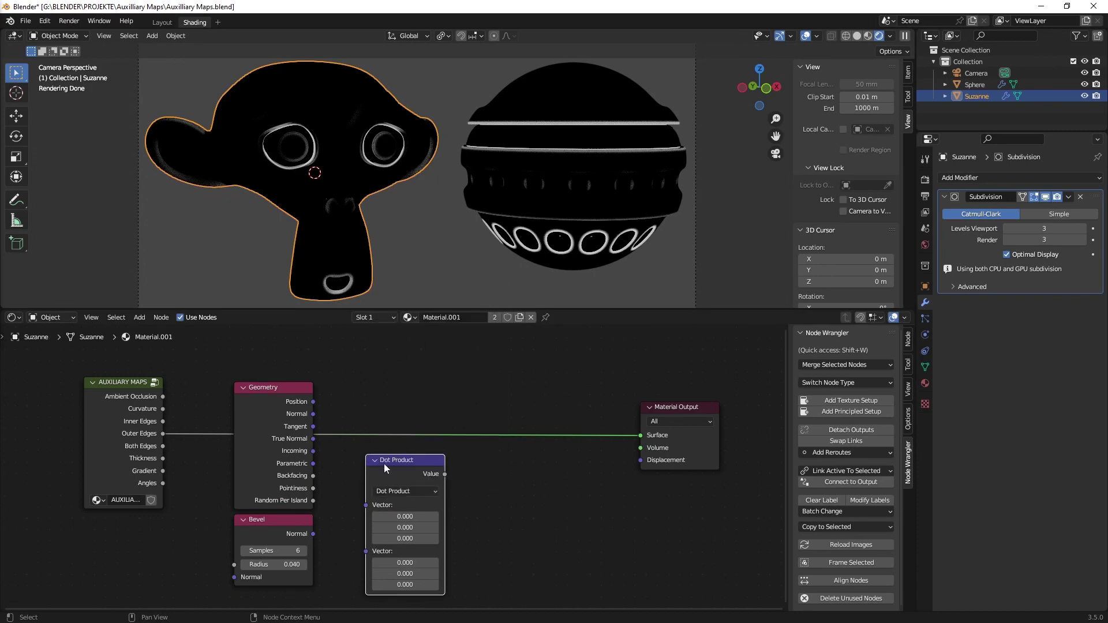
{"action": "mouse_move", "coordinate": [385, 464]}
{"action": "left_mouse_down"}
{"action": "mouse_move", "coordinate": [385, 482]}
{"action": "mouse_move", "coordinate": [372, 418]}
{"action": "mouse_move", "coordinate": [383, 468]}
{"action": "left_mouse_up"}
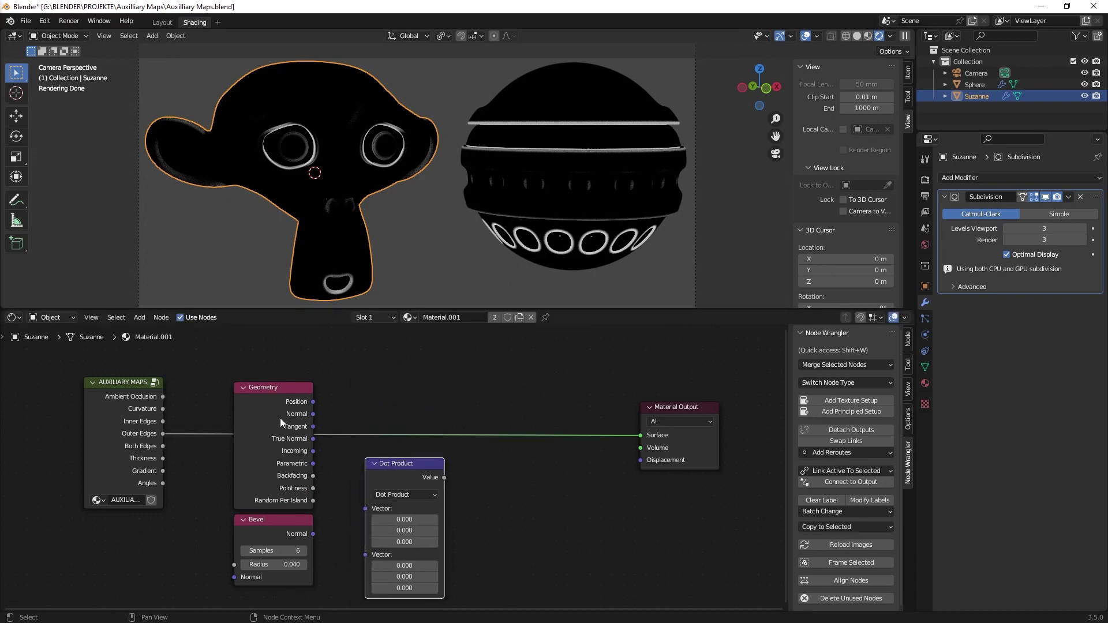
Step: Wire Geometry Normal and Bevel Normal into the Dot Product and preview it on the surface
{"action": "left_click_drag", "start_coordinate": [313, 414], "coordinate": [366, 508]}
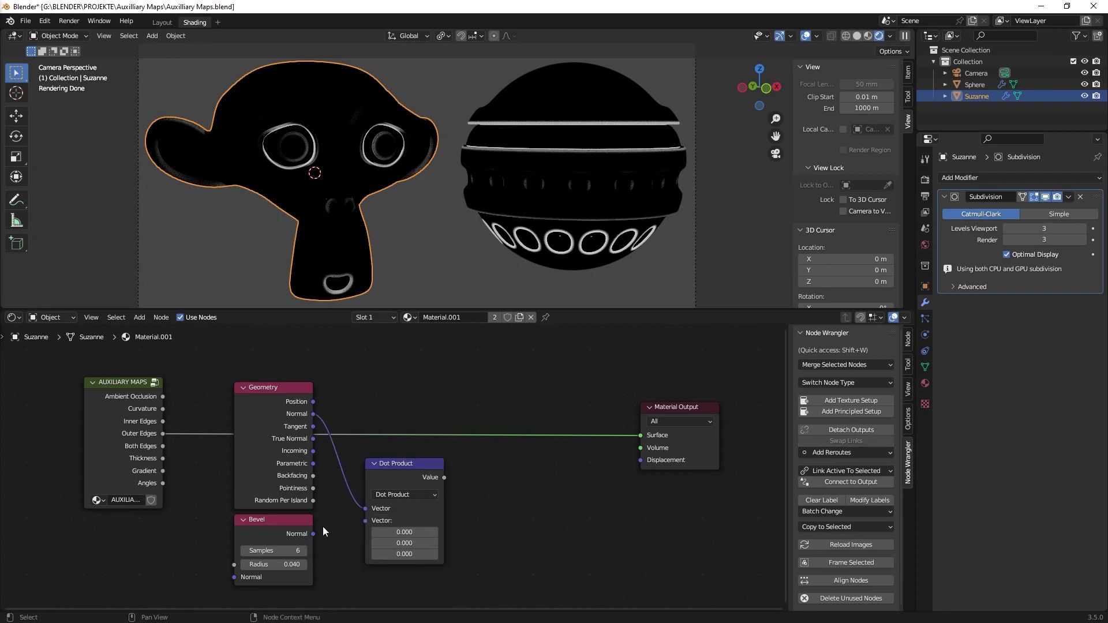
{"action": "left_click_drag", "start_coordinate": [312, 534], "coordinate": [366, 520]}
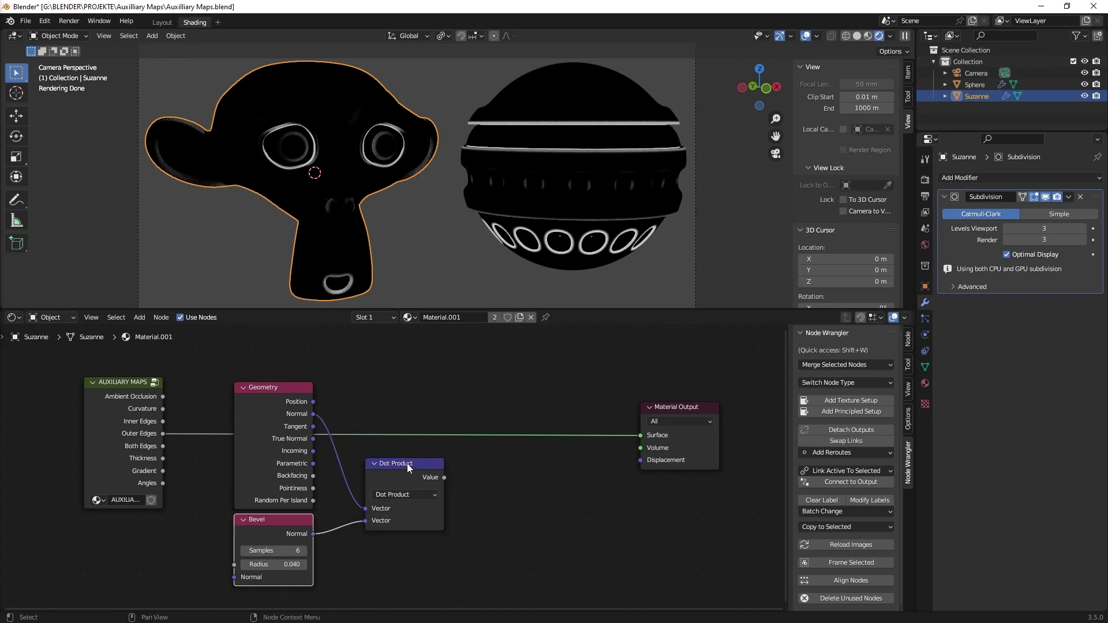
{"action": "left_click_drag", "start_coordinate": [407, 463], "coordinate": [400, 458]}
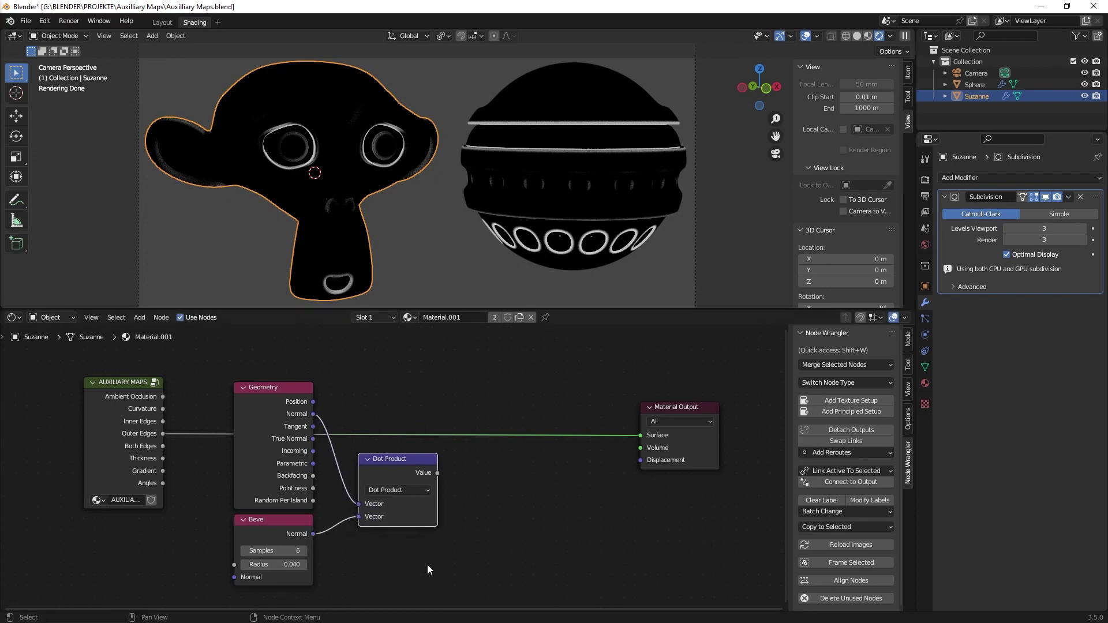
{"action": "left_click", "coordinate": [411, 458], "text": "ctrl+shift"}
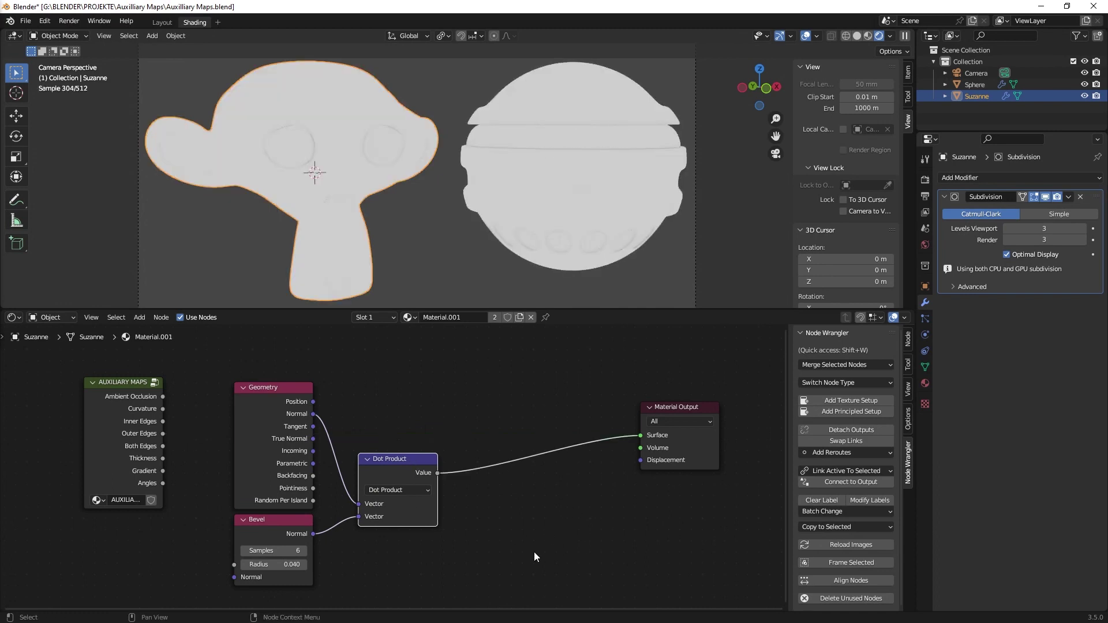
{"action": "left_click_drag", "start_coordinate": [399, 476], "coordinate": [374, 443]}
Step: Insert a Map Range node between the Dot Product and Material Output
{"action": "key", "text": "shift+a"}
{"action": "left_click", "coordinate": [463, 445]}
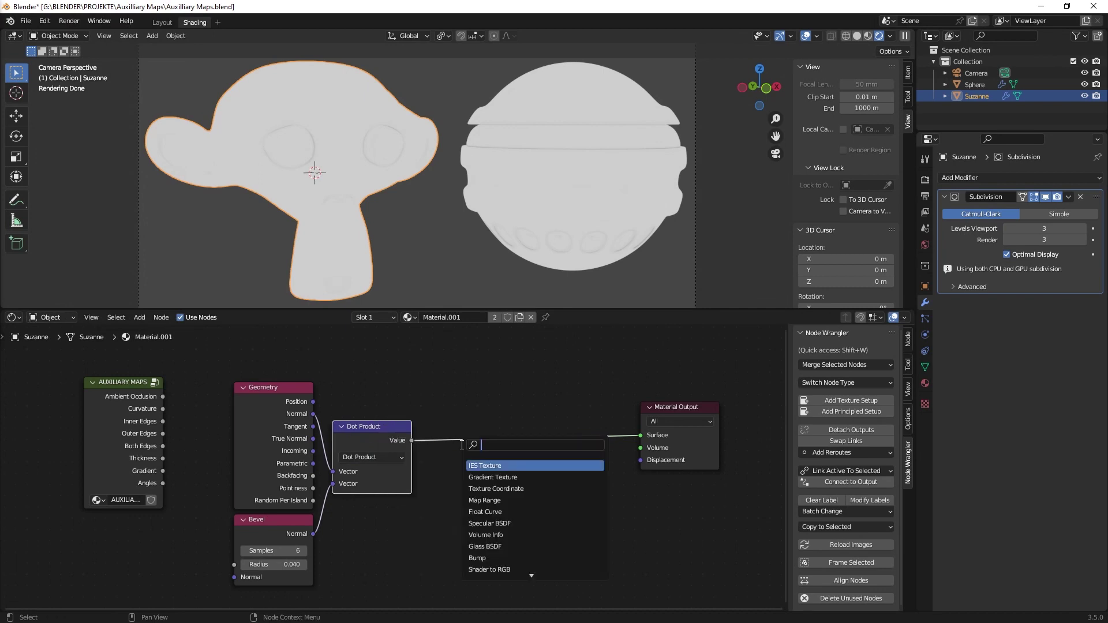
{"action": "type", "text": "map"}
{"action": "key", "text": "Return"}
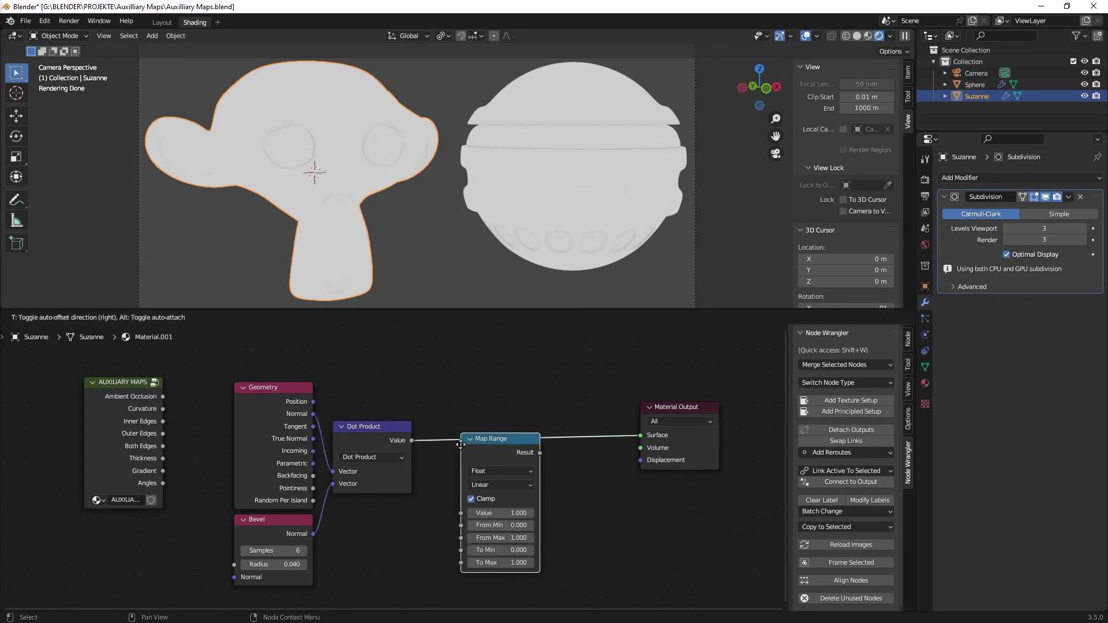
{"action": "left_click", "coordinate": [457, 424]}
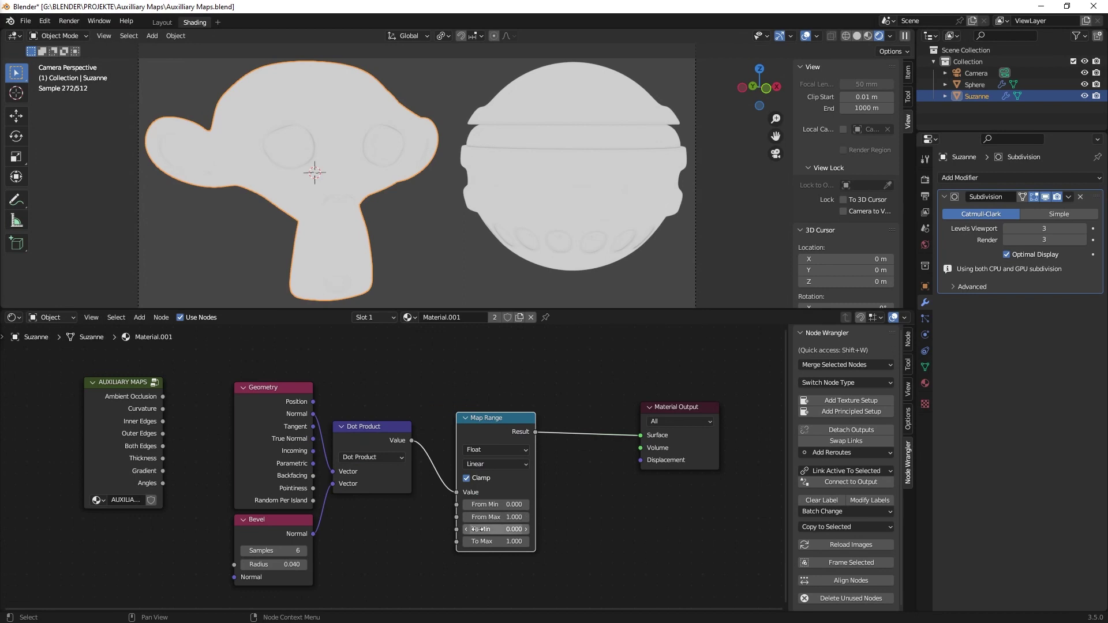
Step: Set the Map Range to remap 0.75–0.98 into an inverted 2–0 range
{"action": "left_click", "coordinate": [514, 504]}
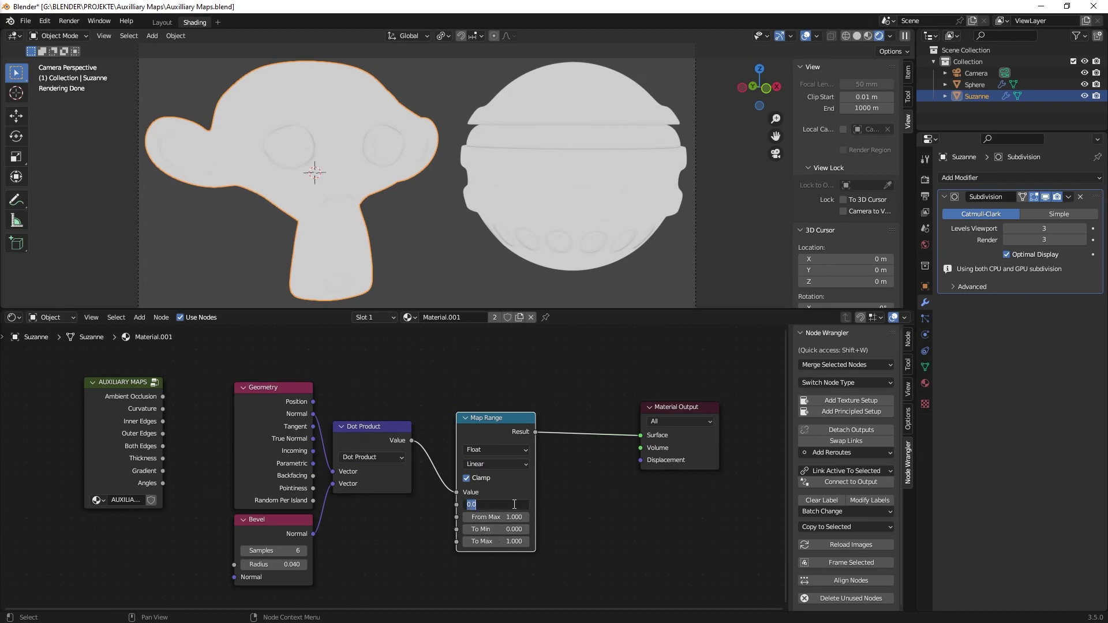
{"action": "key", "text": "BackSpace"}
{"action": "type", "text": ".75"}
{"action": "key", "text": "Return"}
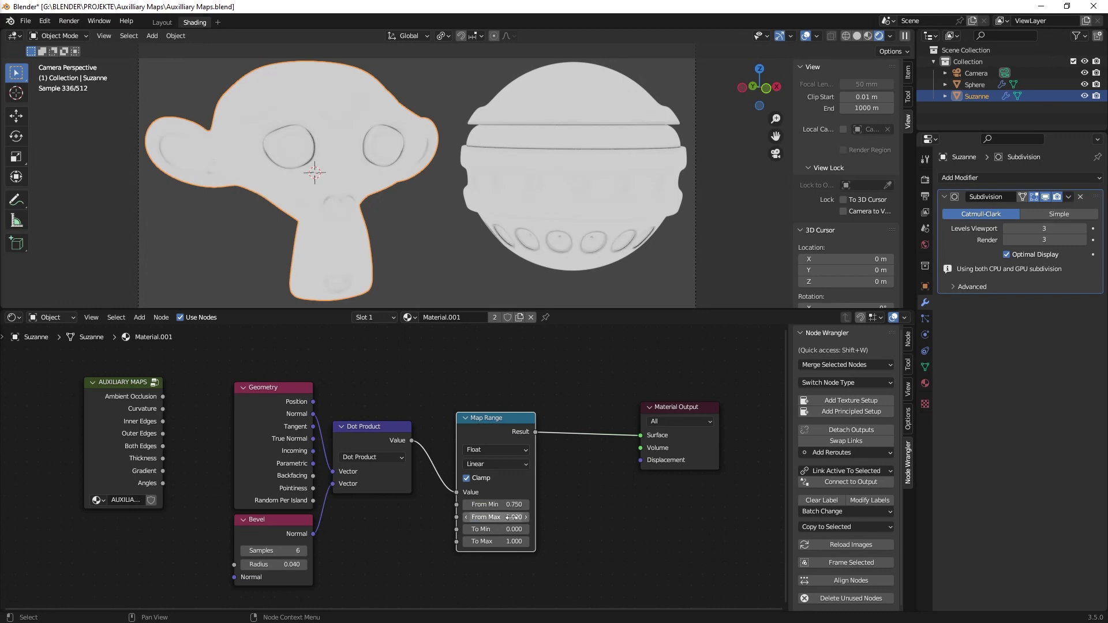
{"action": "left_click", "coordinate": [513, 517]}
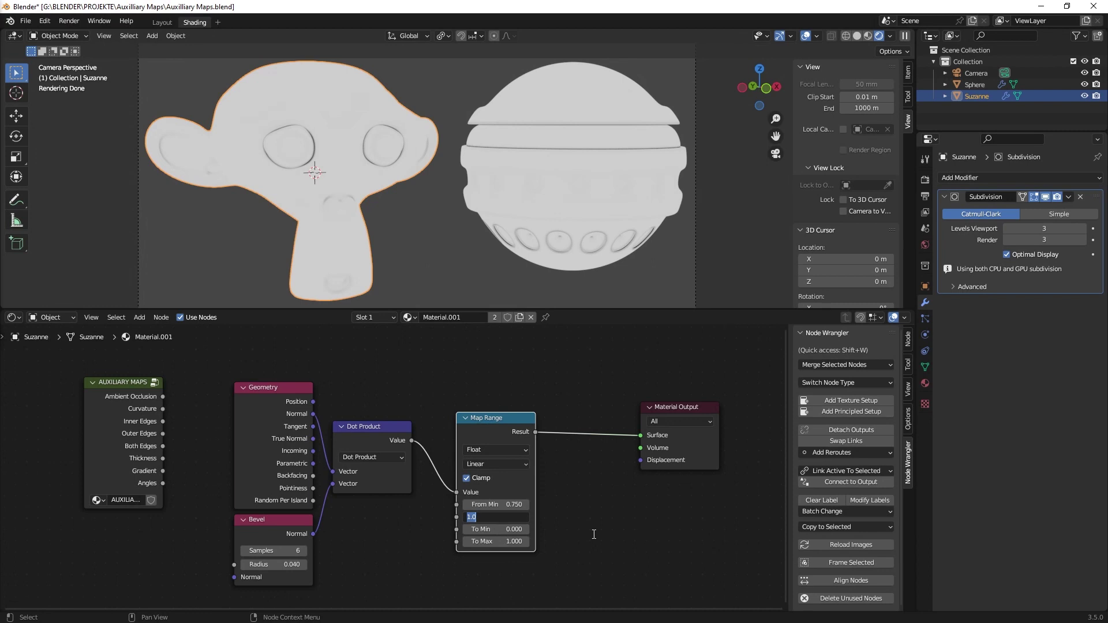
{"action": "type", "text": ".98"}
{"action": "key", "text": "Return"}
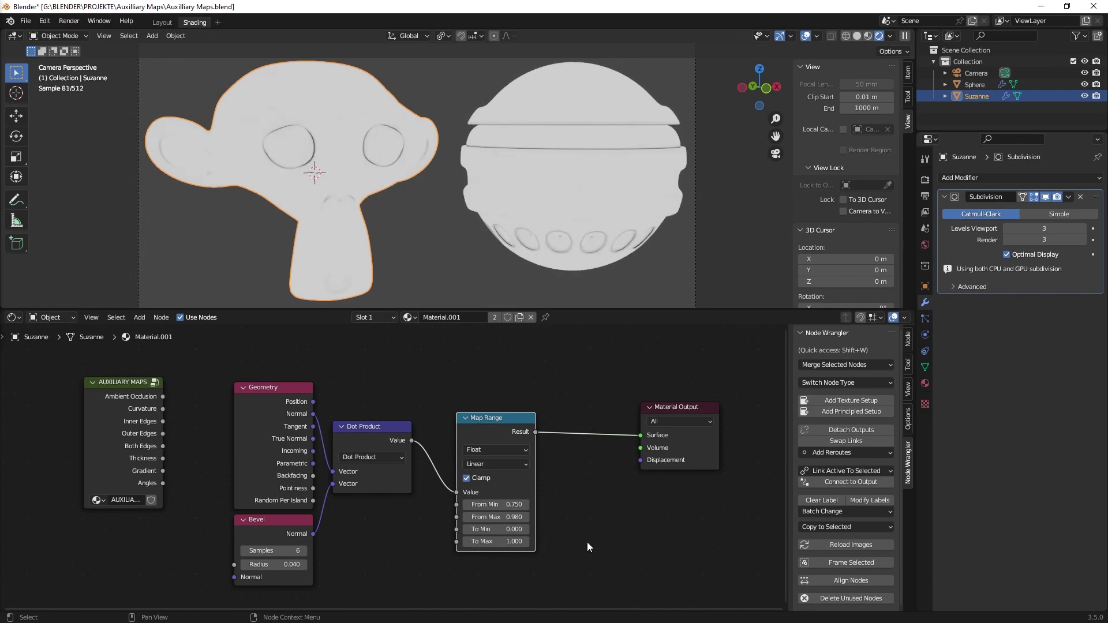
{"action": "left_click", "coordinate": [514, 528]}
{"action": "type", "text": "1"}
{"action": "key", "text": "Tab"}
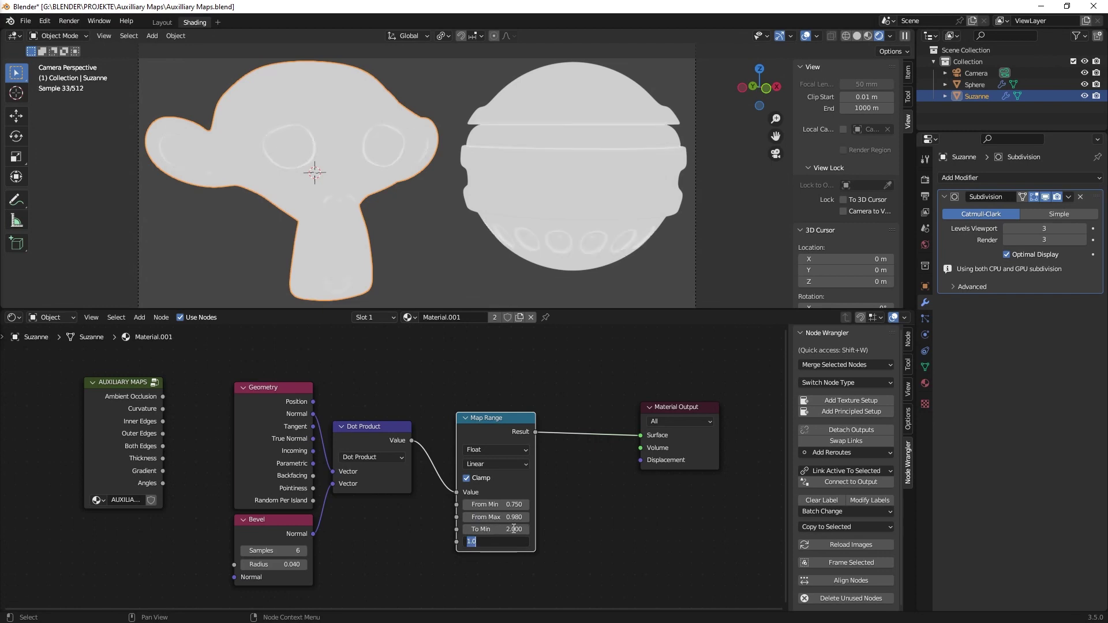
{"action": "type", "text": "0"}
{"action": "key", "text": "Return"}
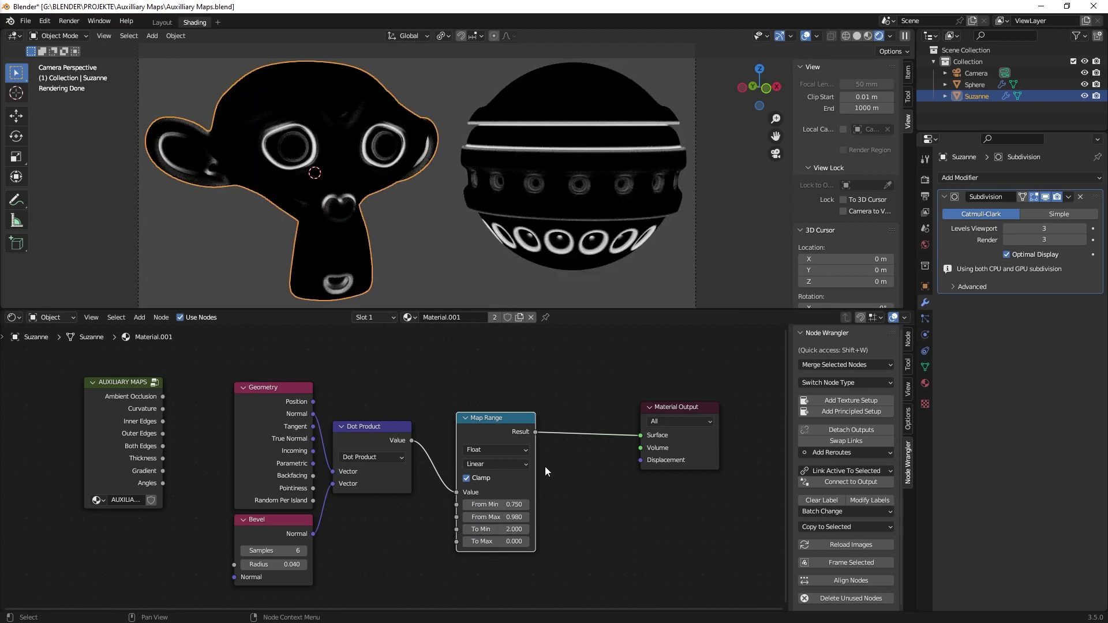
Step: Align Geometry, Bevel, Dot Product and Map Range in one row, with Material Output moved right
{"action": "left_click_drag", "start_coordinate": [511, 433], "coordinate": [484, 409]}
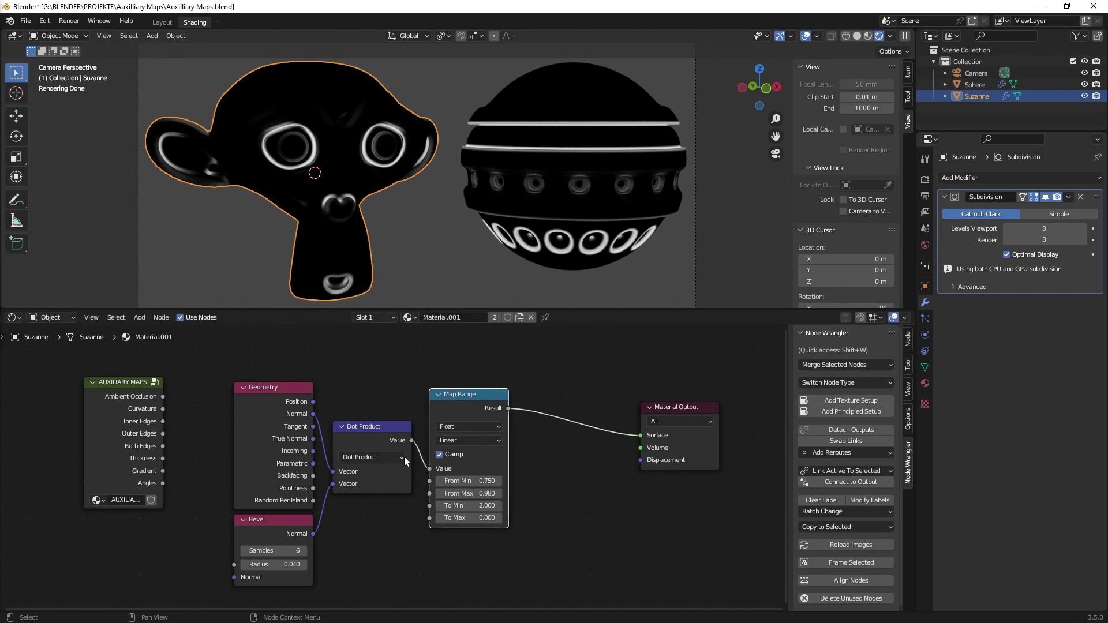
{"action": "scroll", "coordinate": [369, 563], "scroll_direction": "down", "scroll_amount": 3}
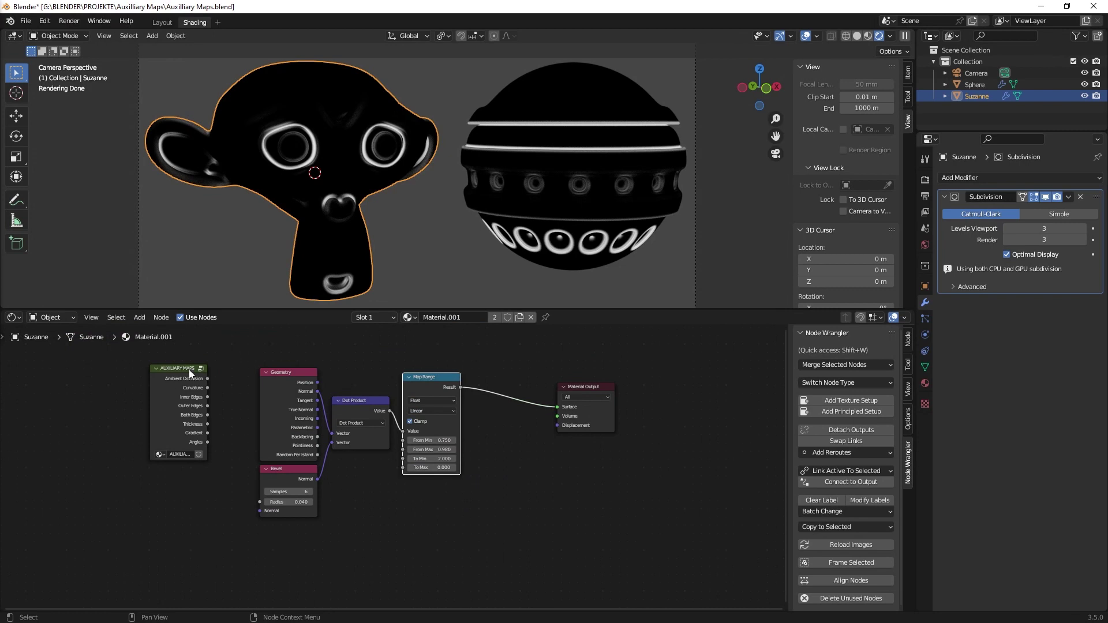
{"action": "left_click_drag", "start_coordinate": [189, 370], "coordinate": [99, 363]}
{"action": "left_click_drag", "start_coordinate": [221, 347], "coordinate": [458, 527]}
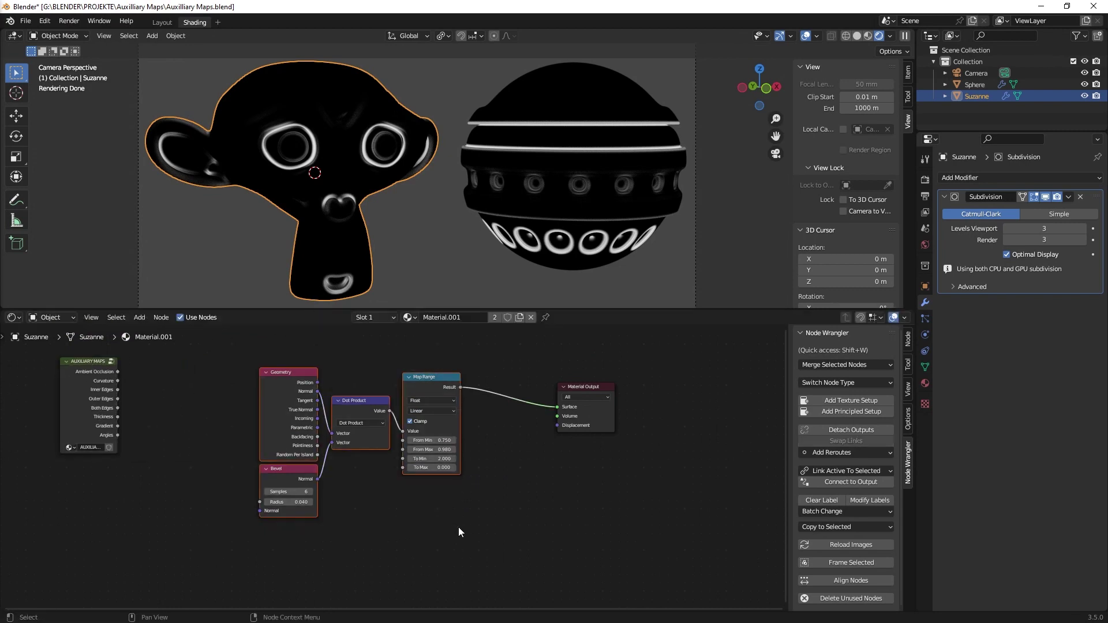
{"action": "left_click", "coordinate": [839, 580]}
{"action": "key", "text": "g"}
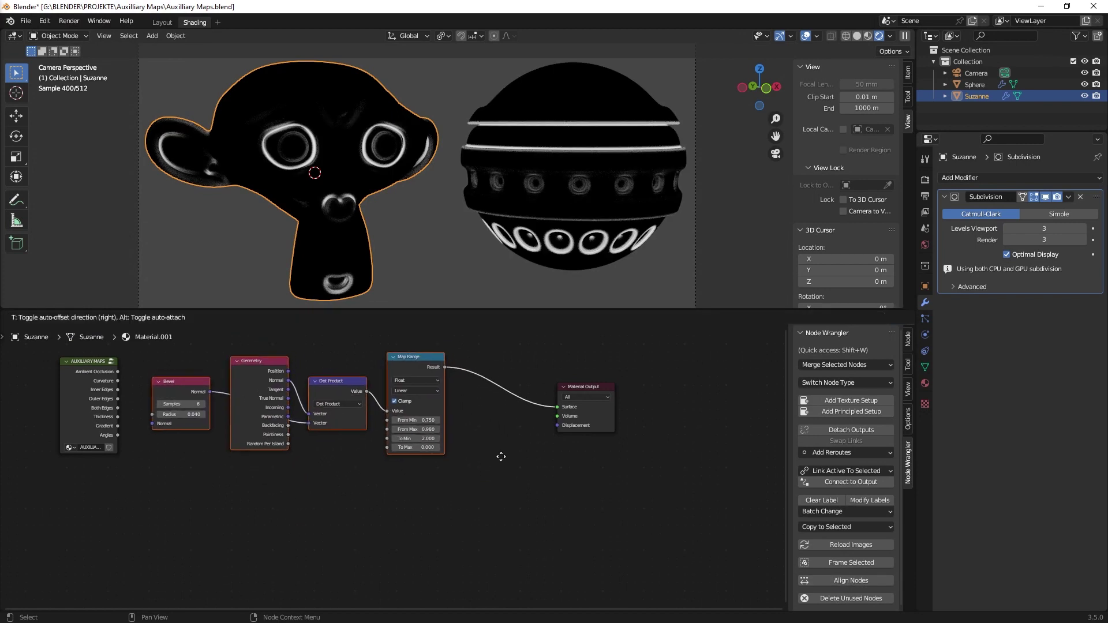
{"action": "left_click", "coordinate": [512, 458]}
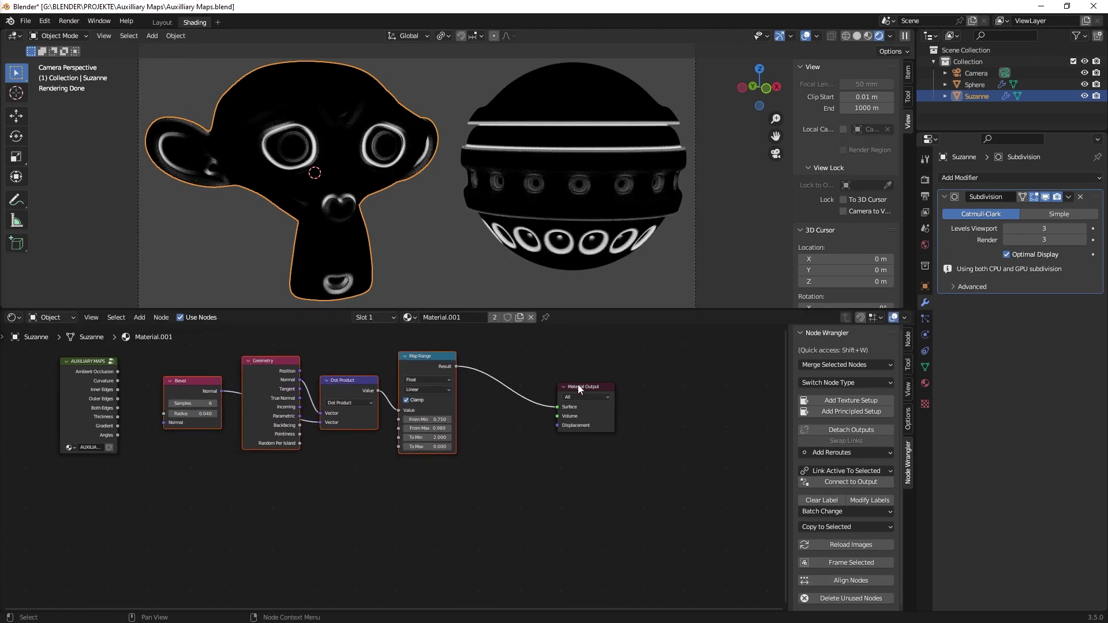
{"action": "left_click_drag", "start_coordinate": [579, 389], "coordinate": [619, 382]}
{"action": "middle_click_drag", "start_coordinate": [488, 510], "coordinate": [504, 504]}
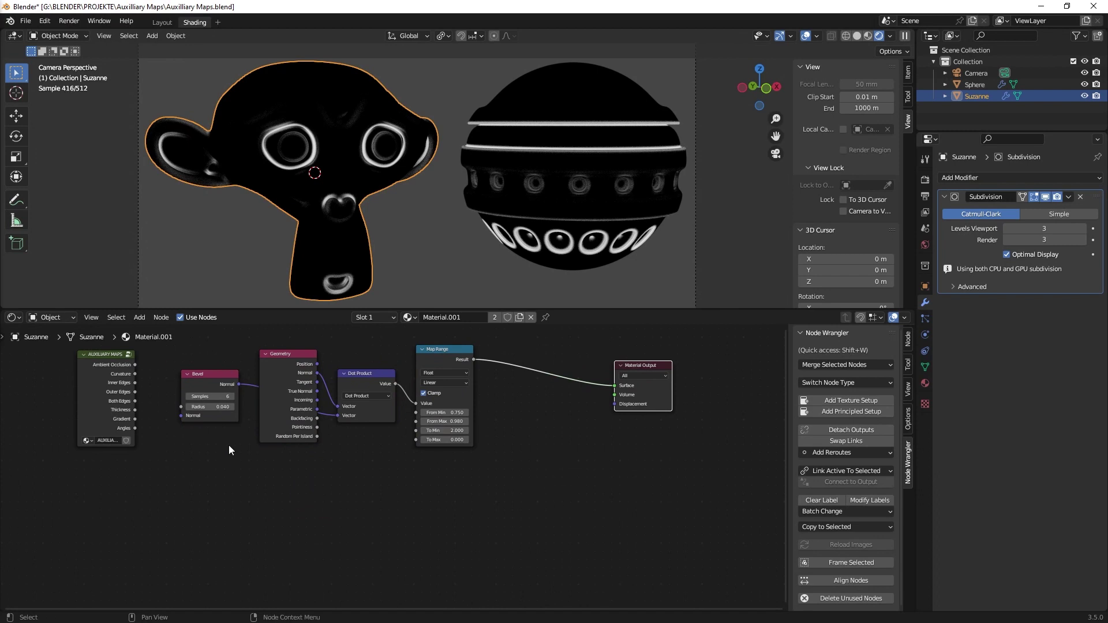
{"action": "middle_click_drag", "start_coordinate": [368, 465], "coordinate": [361, 483]}
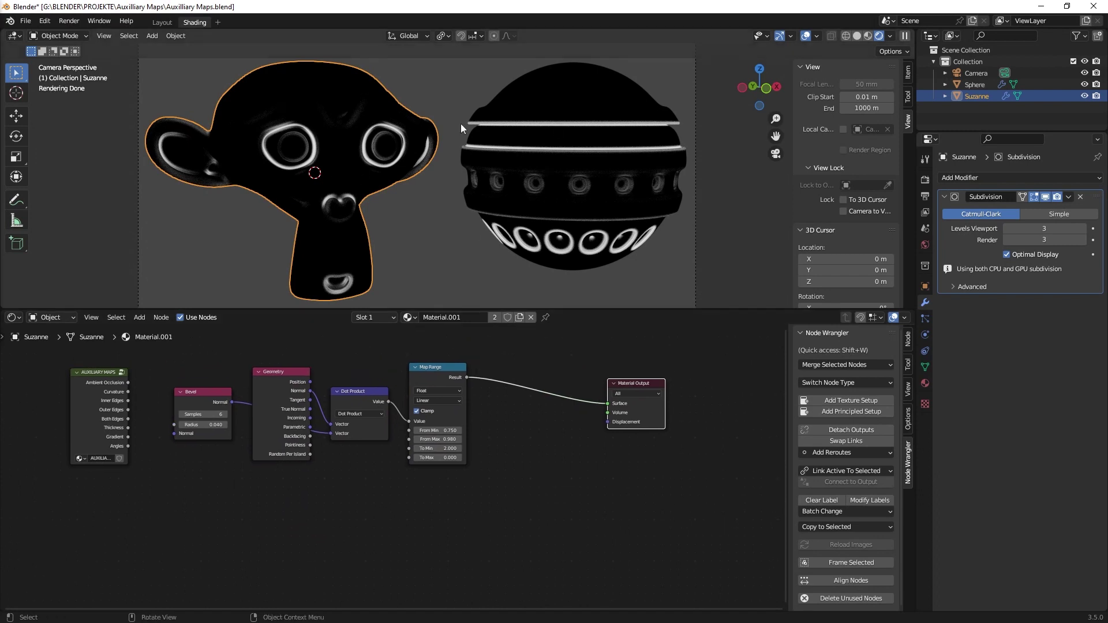
Step: Zoom and orbit the viewport onto the sphere's underside to inspect the white rings around its holes
{"action": "scroll", "coordinate": [633, 276], "scroll_direction": "up", "scroll_amount": 3}
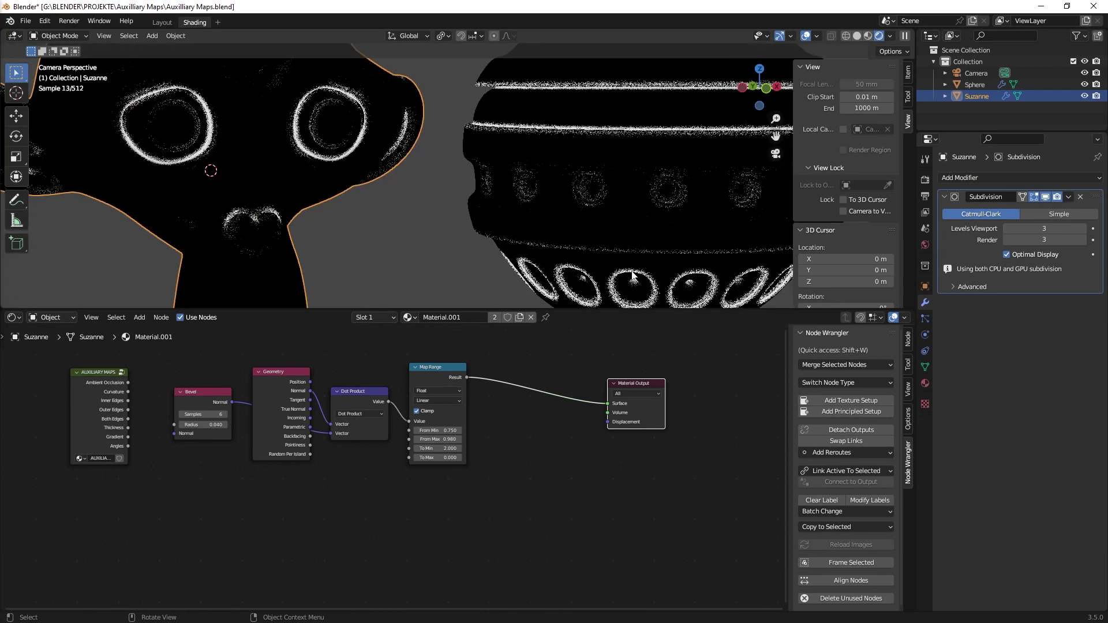
{"action": "middle_click_drag", "start_coordinate": [633, 276], "coordinate": [560, 193], "text": "shift"}
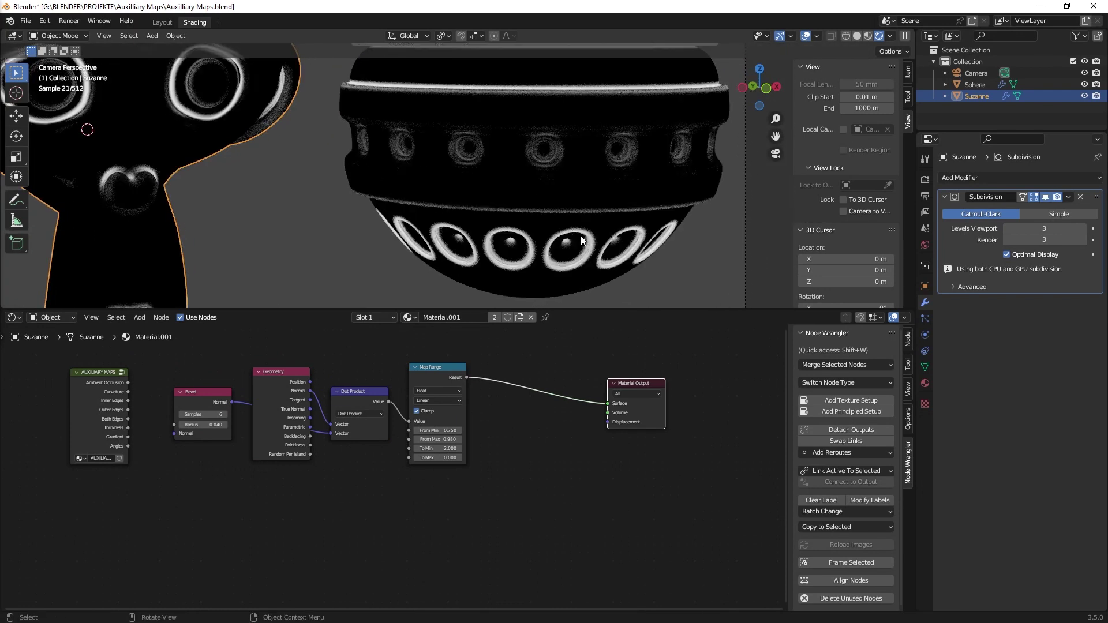
{"action": "scroll", "coordinate": [540, 140], "scroll_direction": "up", "scroll_amount": 4}
{"action": "scroll", "coordinate": [541, 140], "scroll_direction": "down", "scroll_amount": 2}
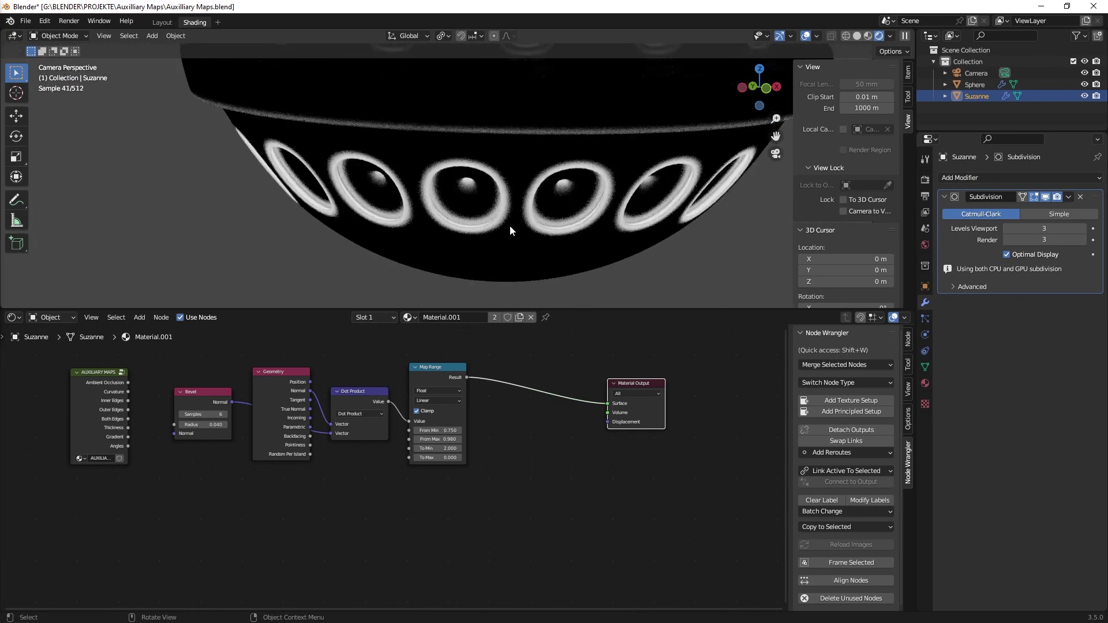
{"action": "middle_click_drag", "start_coordinate": [510, 225], "coordinate": [519, 226]}
{"action": "scroll", "coordinate": [604, 232], "scroll_direction": "down", "scroll_amount": 4}
{"action": "middle_click_drag", "start_coordinate": [604, 232], "coordinate": [441, 233], "text": "shift"}
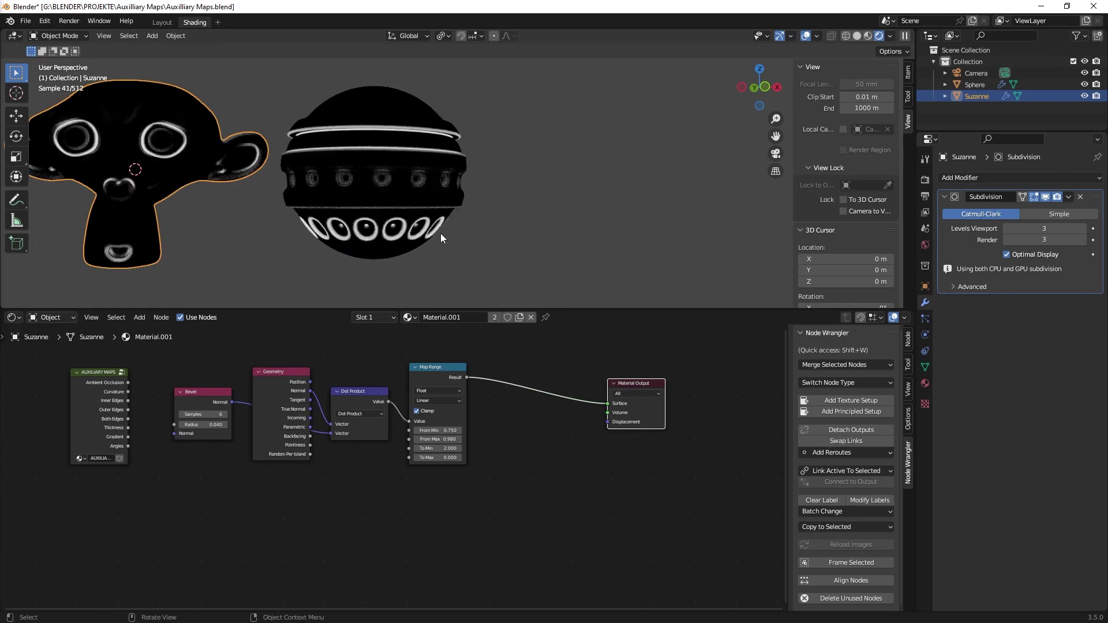
{"action": "scroll", "coordinate": [427, 234], "scroll_direction": "up", "scroll_amount": 6}
{"action": "scroll", "coordinate": [635, 69], "scroll_direction": "down", "scroll_amount": 3}
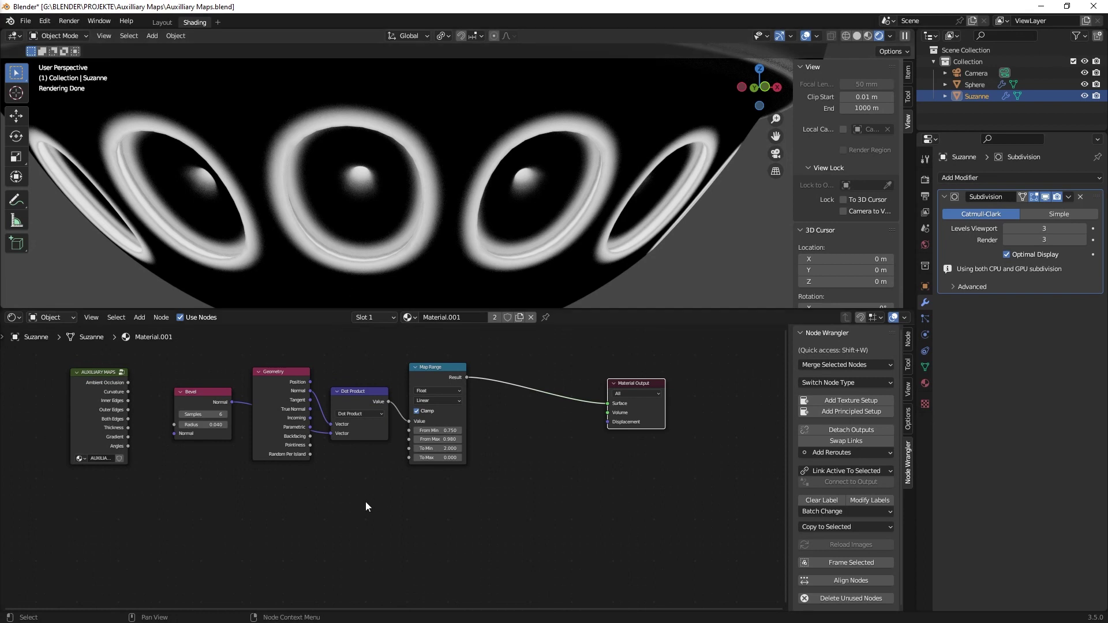
{"action": "scroll", "coordinate": [365, 500], "scroll_direction": "down", "scroll_amount": 2}
{"action": "scroll", "coordinate": [394, 484], "scroll_direction": "up", "scroll_amount": 1}
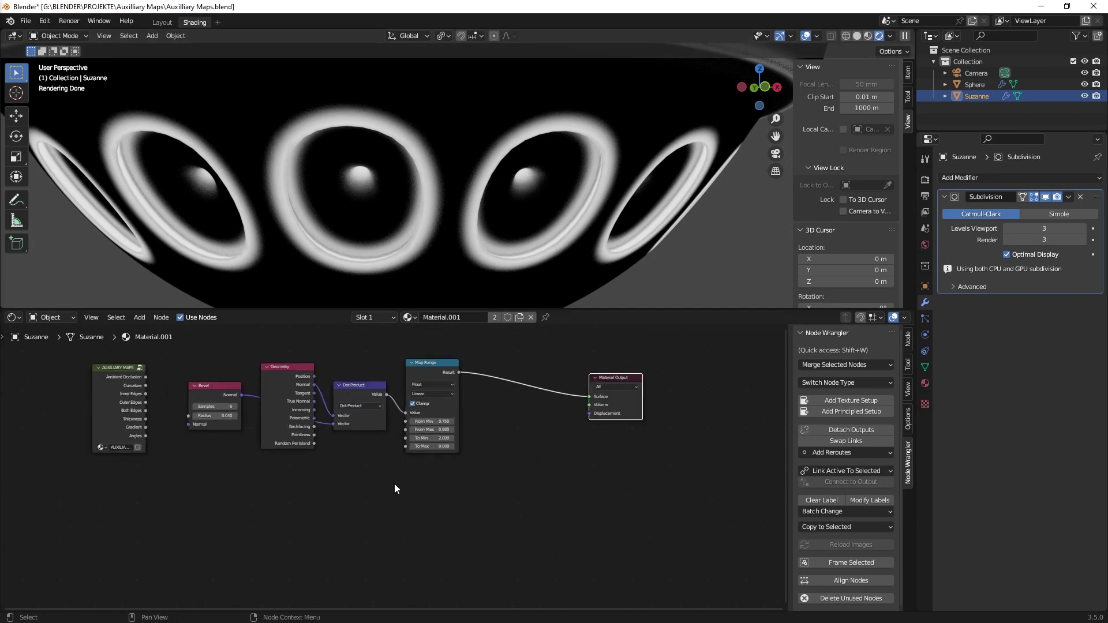
{"action": "scroll", "coordinate": [372, 482], "scroll_direction": "up", "scroll_amount": 2}
{"action": "middle_click_drag", "start_coordinate": [366, 468], "coordinate": [389, 474]}
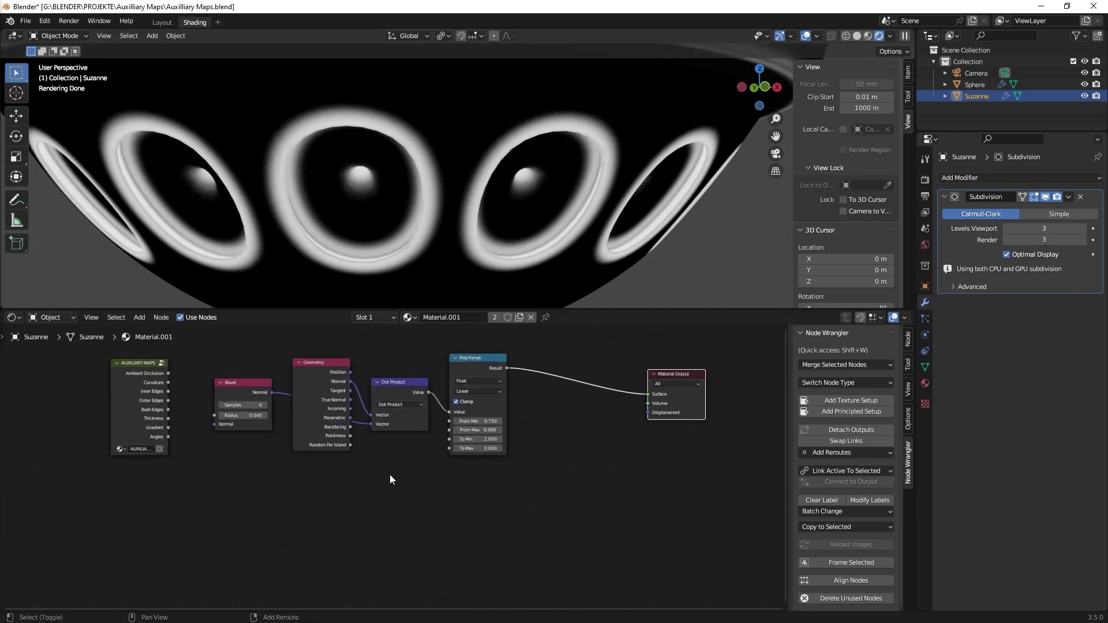
Step: Add an Ambient Occlusion node below Geometry and set its Distance to 0.04
{"action": "key", "text": "shift+a"}
{"action": "left_click", "coordinate": [316, 486]}
{"action": "type", "text": "amb"}
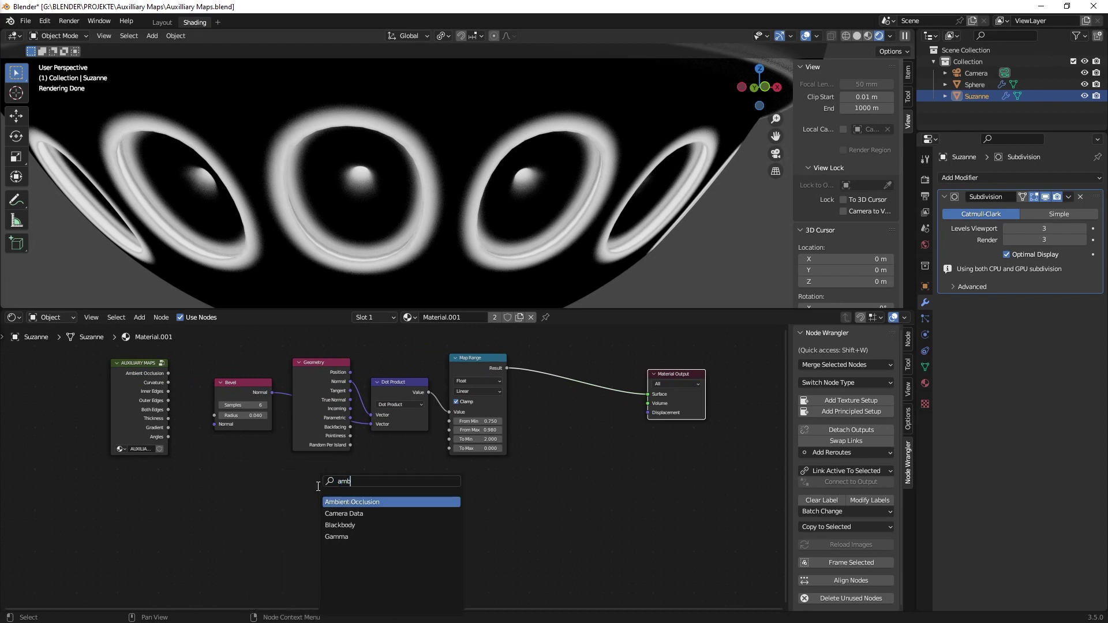
{"action": "type", "text": "ie"}
{"action": "key", "text": "Return"}
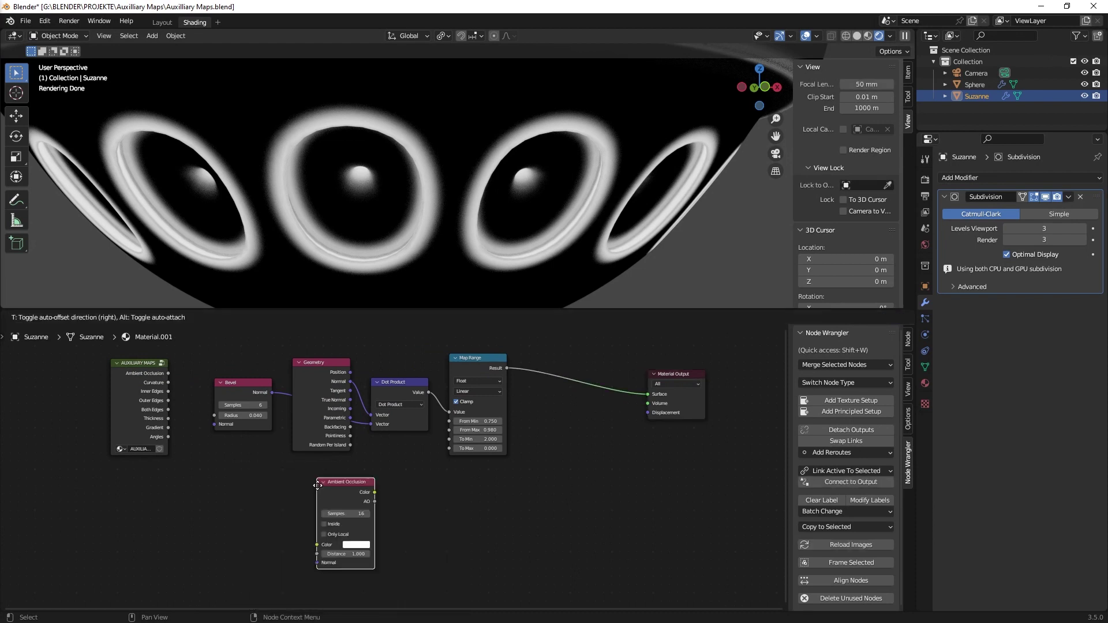
{"action": "left_click", "coordinate": [293, 466]}
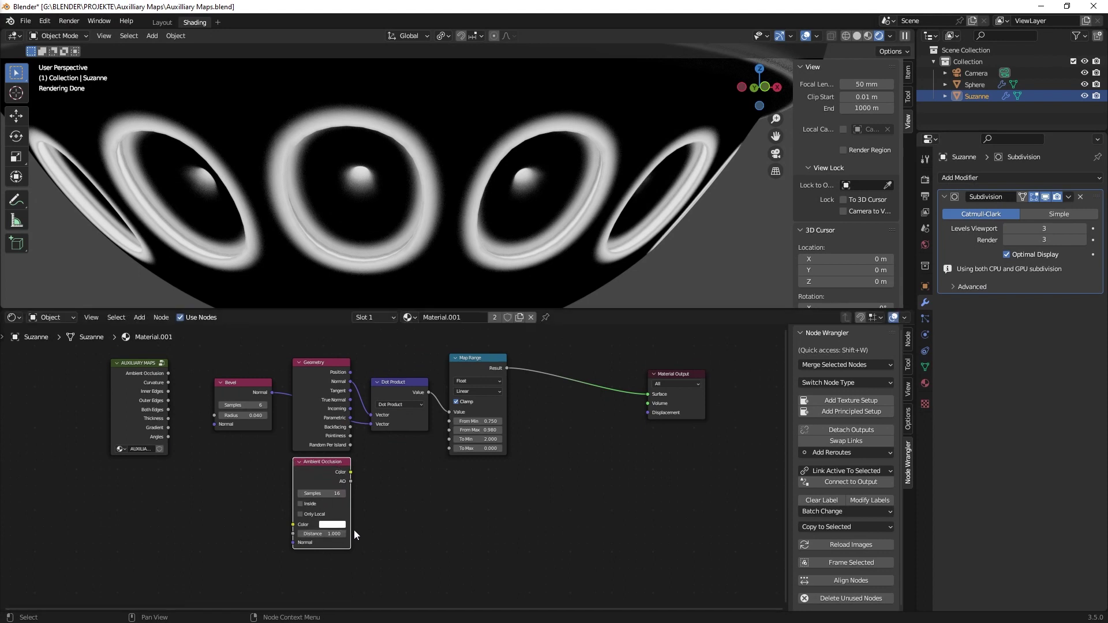
{"action": "left_click", "coordinate": [326, 534]}
{"action": "type", "text": ".04"}
{"action": "key", "text": "Return"}
Step: Add a second Map Range below the first and feed the AO output into its Value
{"action": "key", "text": "shift+a"}
{"action": "left_click", "coordinate": [401, 492]}
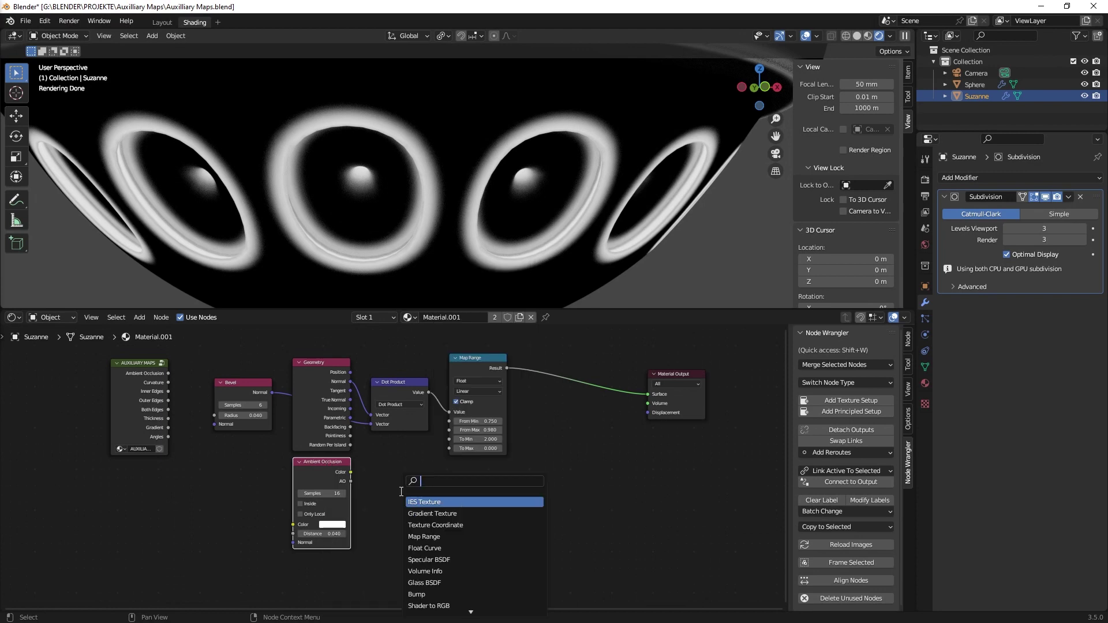
{"action": "type", "text": "map ran"}
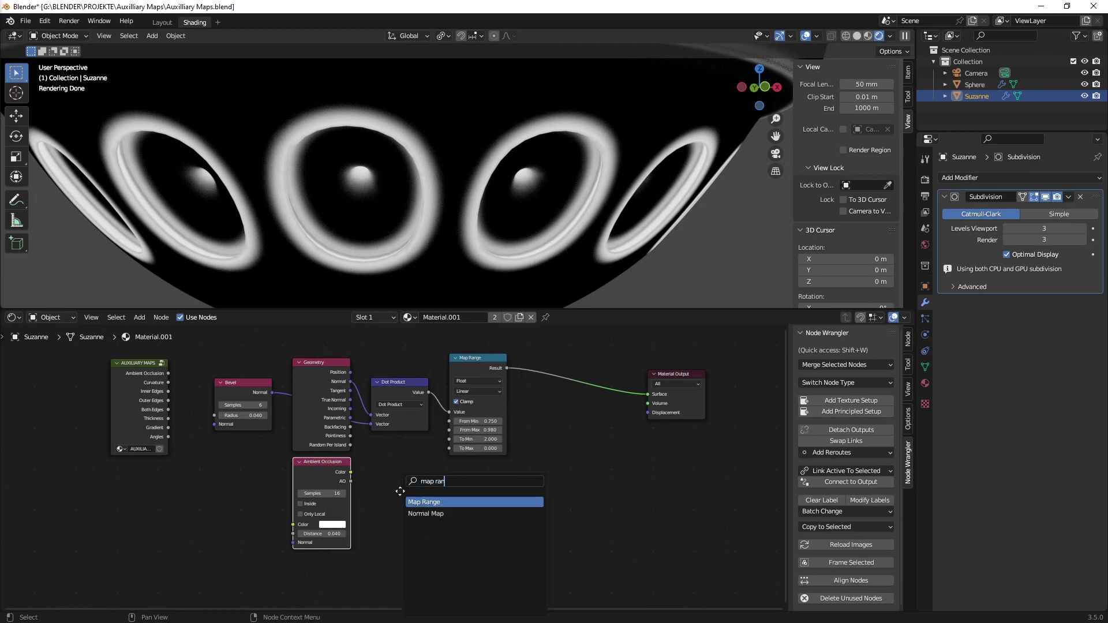
{"action": "key", "text": "Return"}
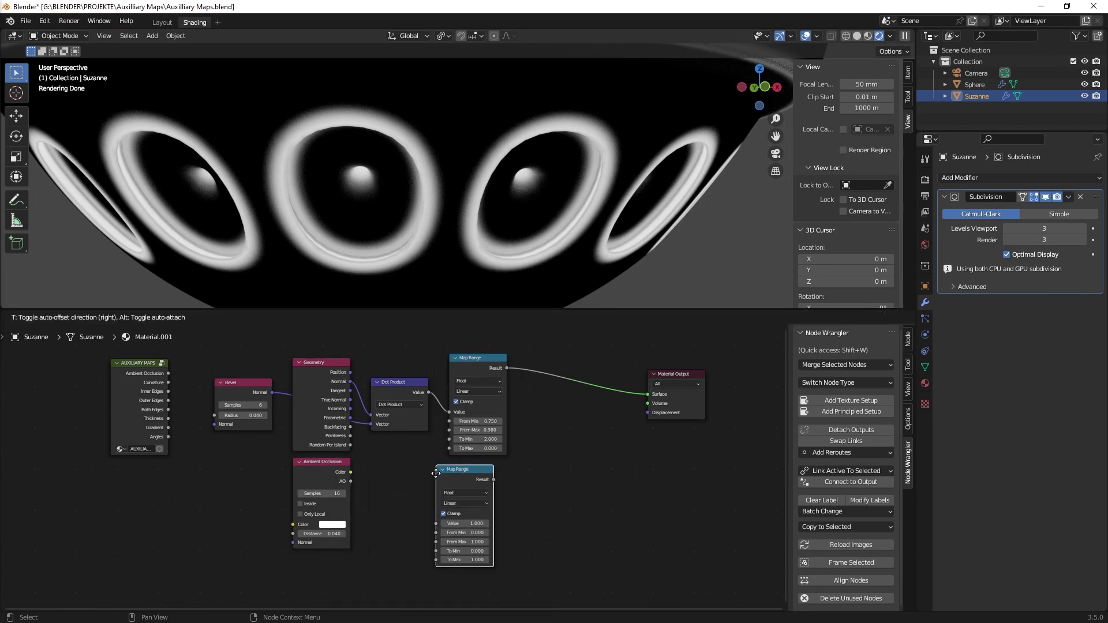
{"action": "left_click", "coordinate": [448, 467]}
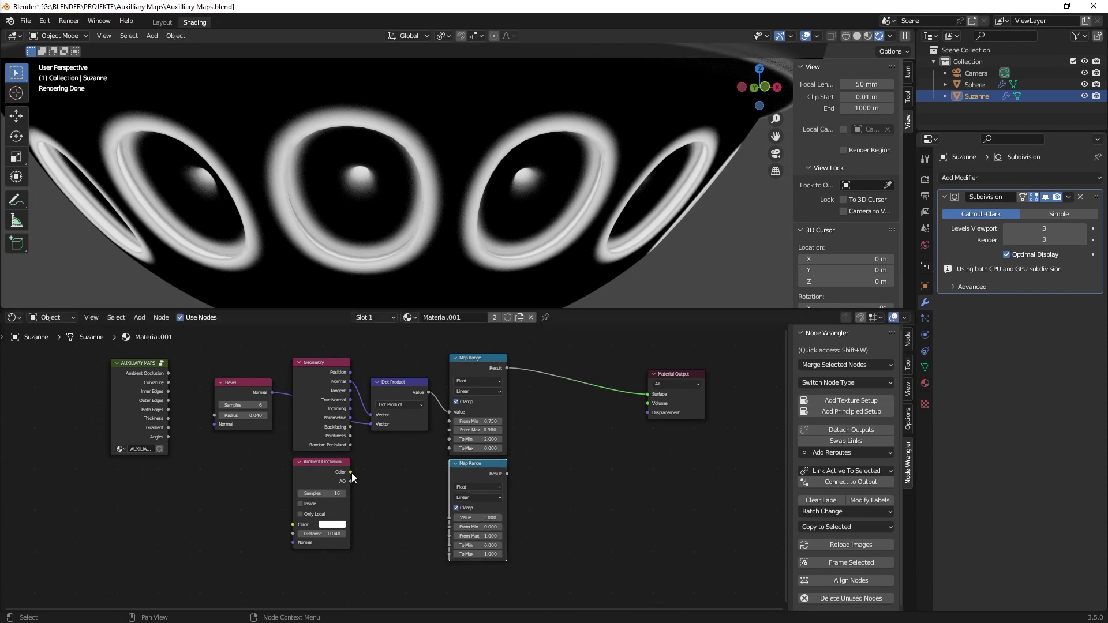
{"action": "left_click_drag", "start_coordinate": [351, 482], "coordinate": [450, 517]}
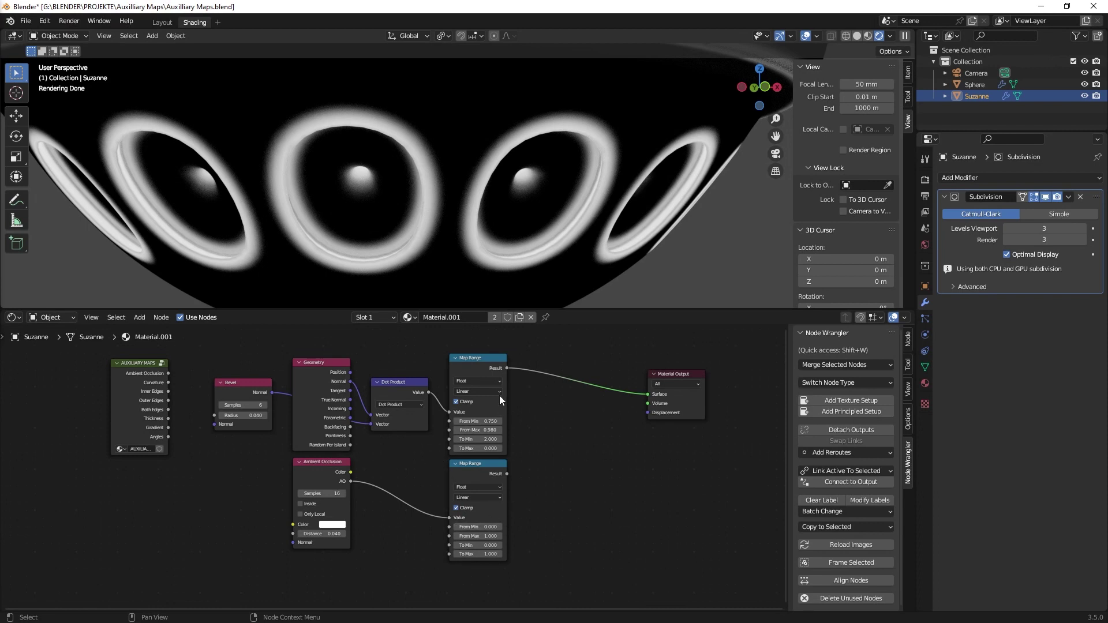
Step: Remap the AO from 0.75–1.0 to 1–0 on the lower Map Range
{"action": "left_click", "coordinate": [493, 527]}
{"action": "key", "text": "BackSpace"}
{"action": "type", "text": "0.1"}
{"action": "key", "text": "Return"}
{"action": "left_click", "coordinate": [490, 546]}
{"action": "type", "text": "1"}
{"action": "key", "text": "Tab"}
{"action": "type", "text": "0"}
{"action": "key", "text": "Return"}
Step: Preview the AO Map Range, then reconnect the upper Map Range to the surface
{"action": "left_click", "coordinate": [492, 466], "text": "ctrl+shift"}
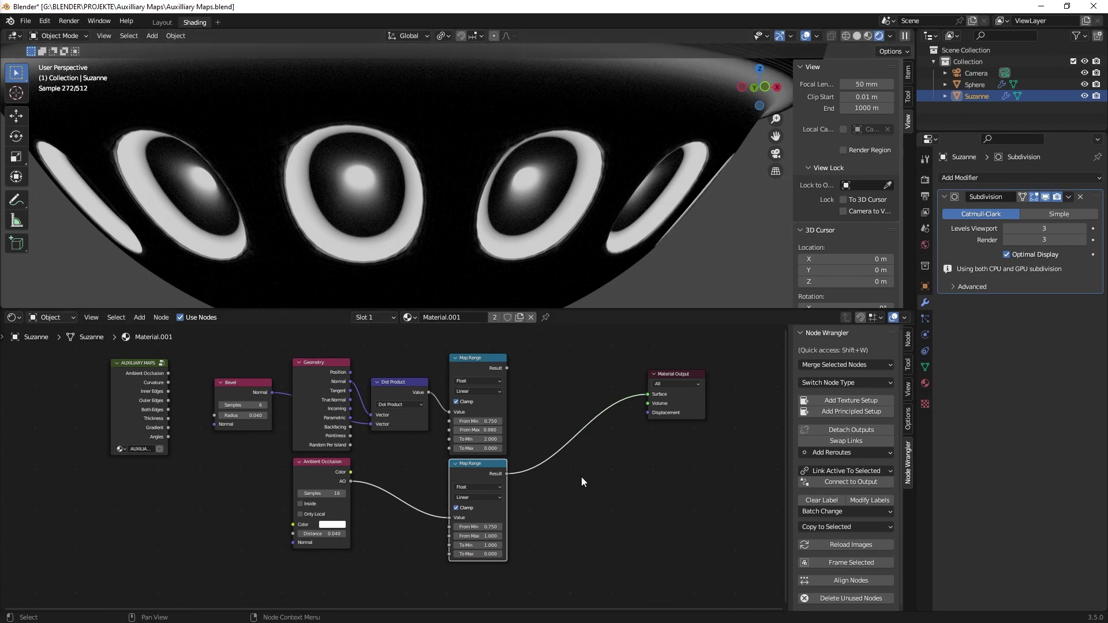
{"action": "left_click", "coordinate": [492, 362], "text": "ctrl+shift"}
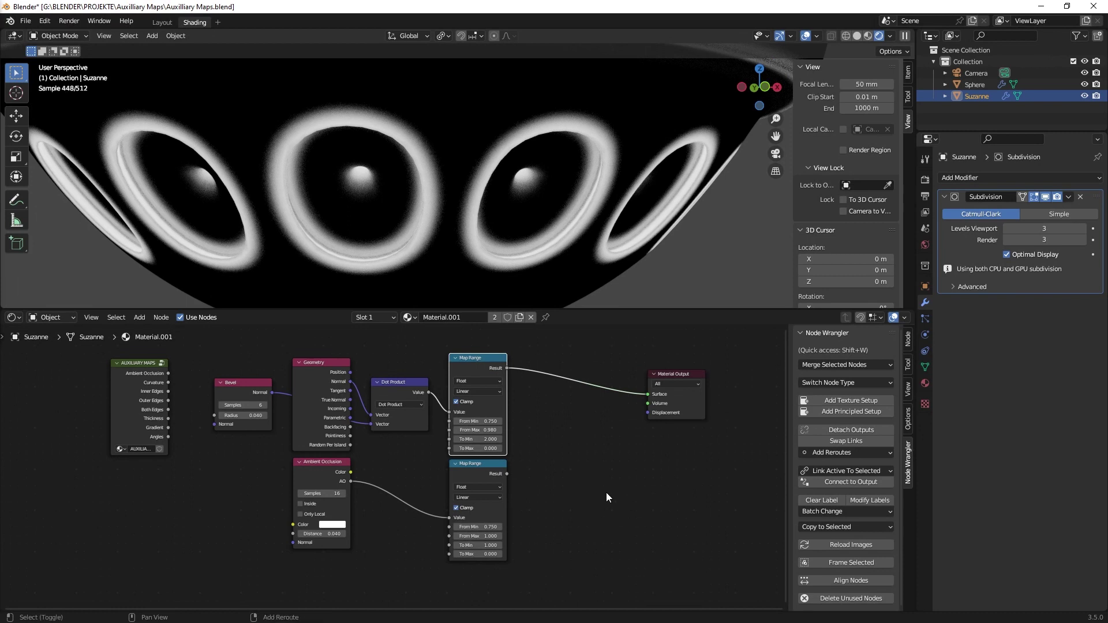
{"action": "middle_click_drag", "start_coordinate": [606, 492], "coordinate": [529, 487]}
{"action": "left_click_drag", "start_coordinate": [622, 369], "coordinate": [673, 343]}
Step: Insert a Math node before Material Output and set it to Subtract
{"action": "key", "text": "shift+a"}
{"action": "left_click", "coordinate": [552, 466]}
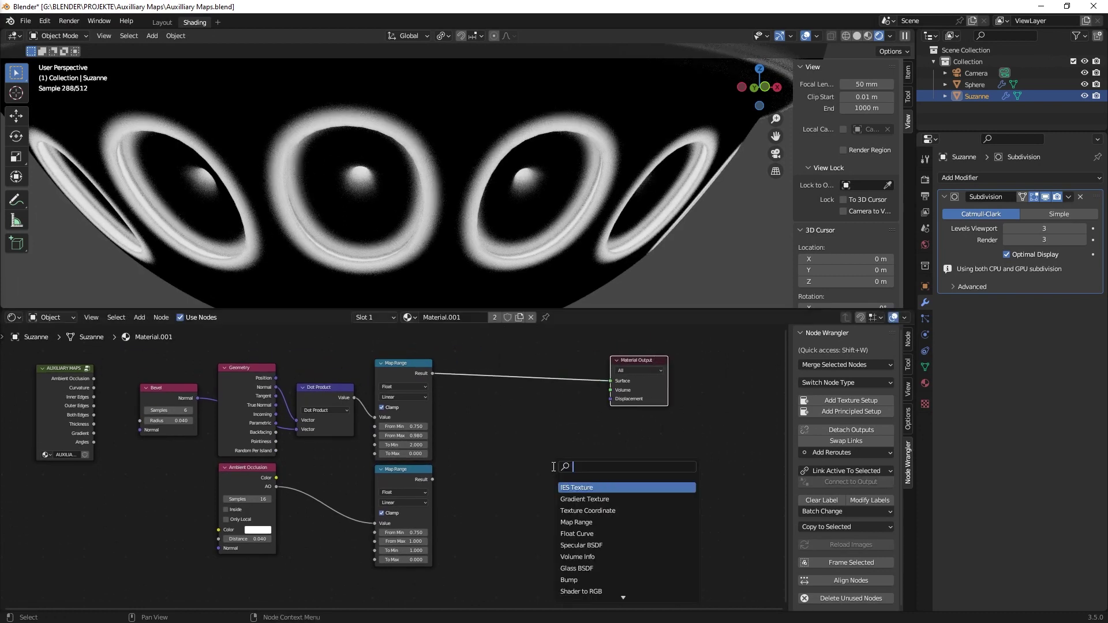
{"action": "type", "text": "add"}
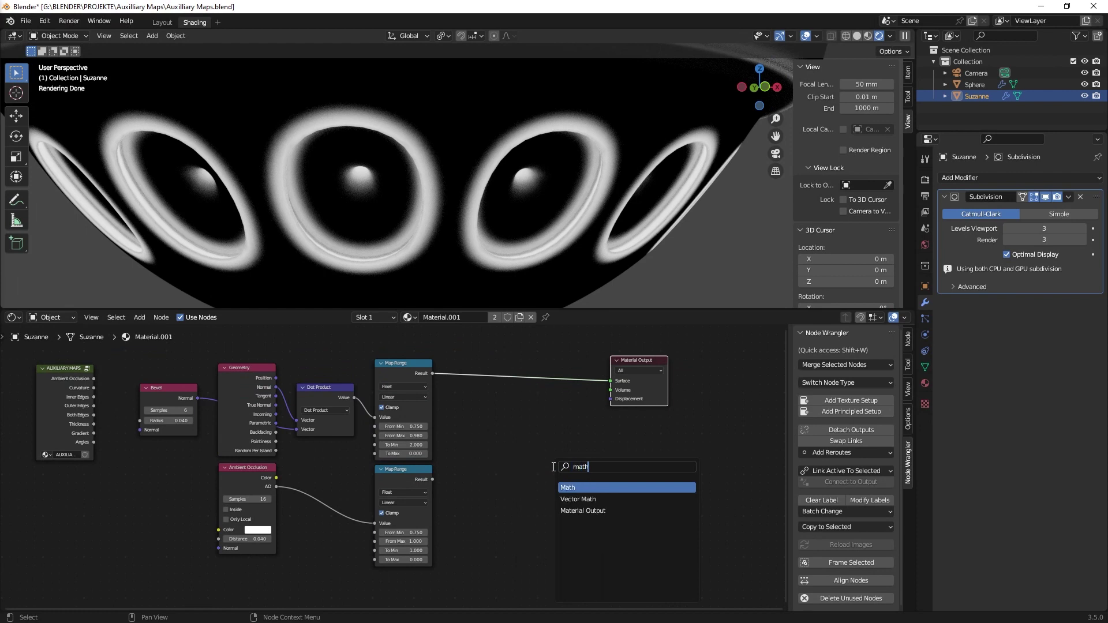
{"action": "key", "text": "Return"}
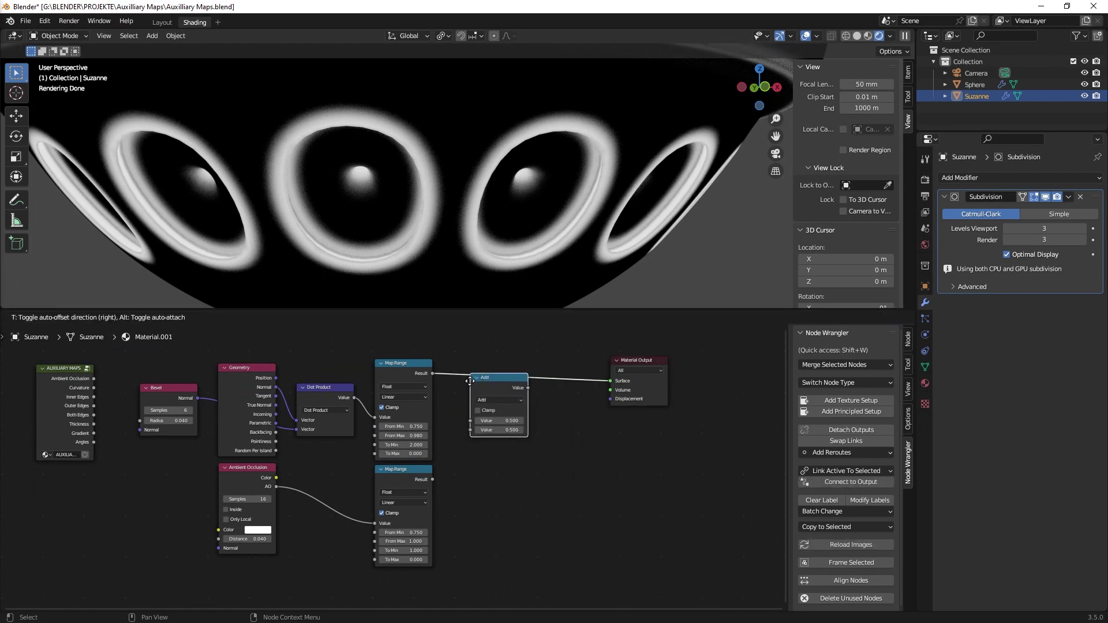
{"action": "left_click", "coordinate": [469, 379]}
{"action": "left_click", "coordinate": [497, 396]}
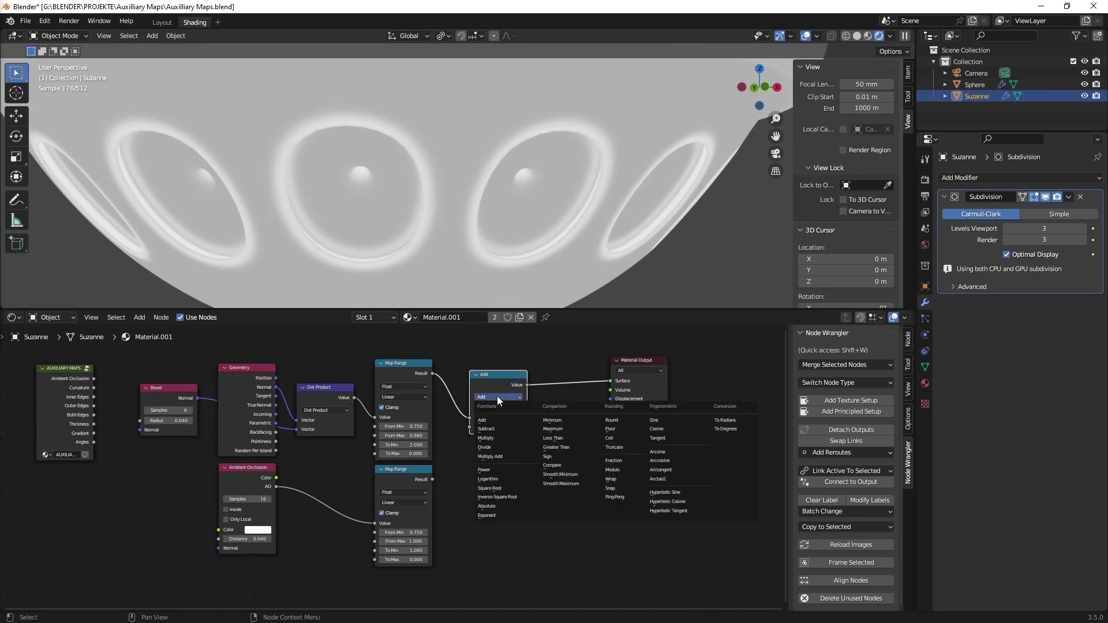
{"action": "left_click", "coordinate": [492, 430]}
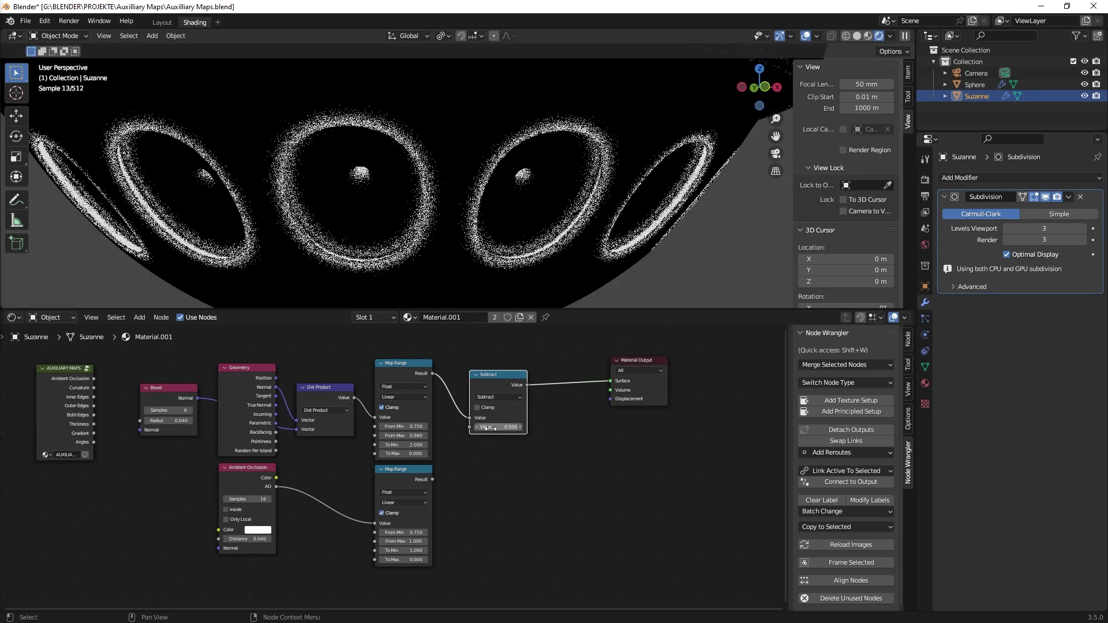
Step: Feed the AO Map Range result into the Subtract node and leave Clamp off
{"action": "left_click_drag", "start_coordinate": [431, 479], "coordinate": [469, 428]}
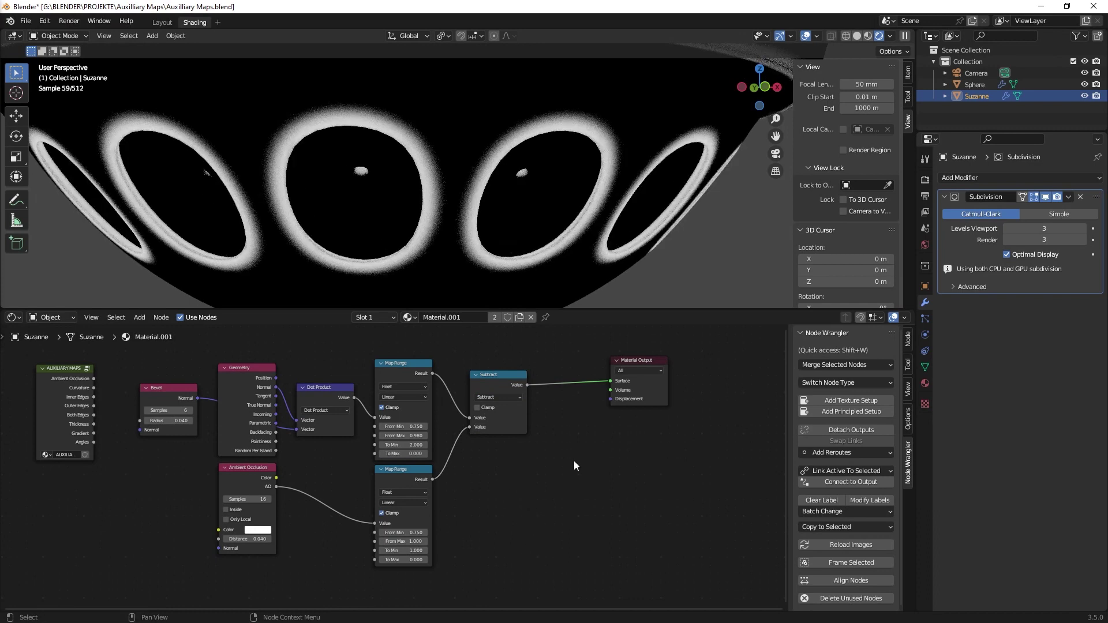
{"action": "left_click", "coordinate": [476, 407]}
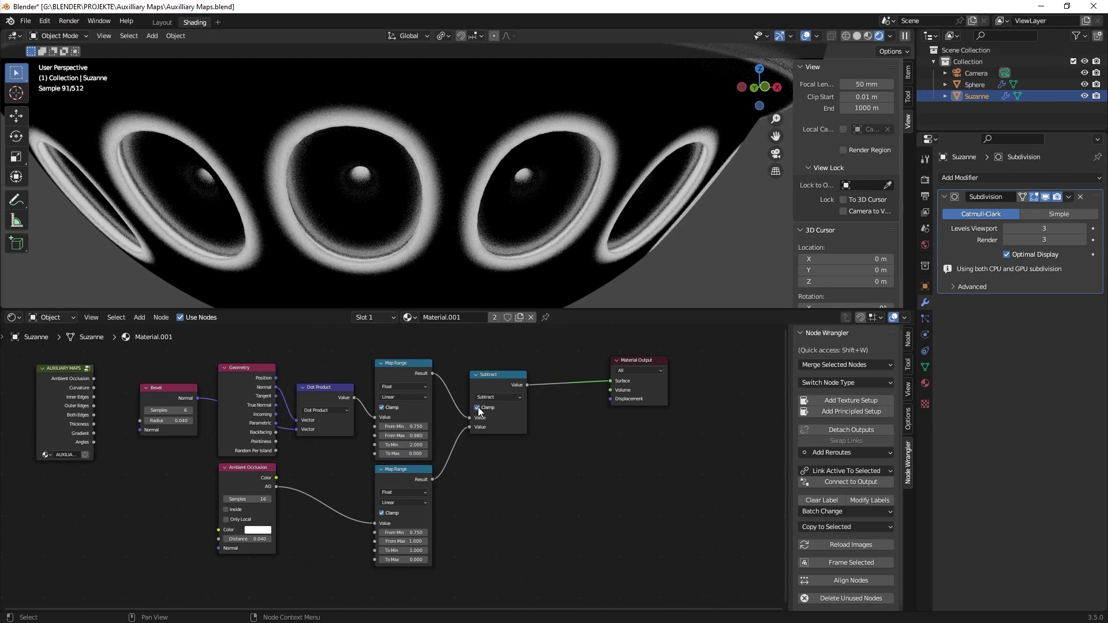
{"action": "left_click", "coordinate": [477, 407]}
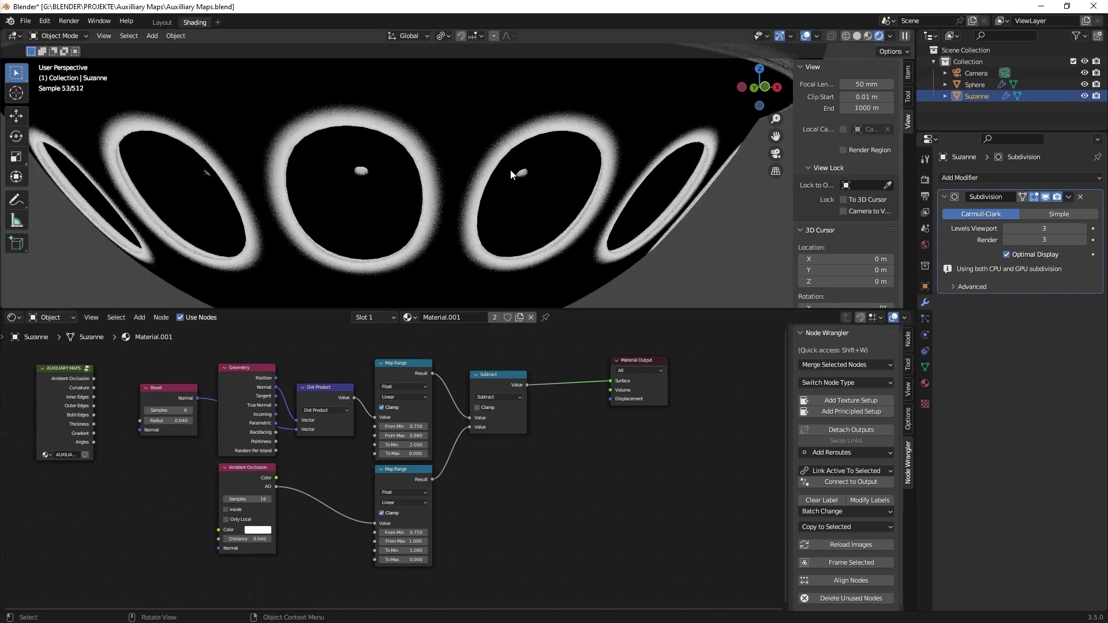
Step: Preview the bevel-edge Map Range and then the AO Map Range on the objects
{"action": "scroll", "coordinate": [510, 190], "scroll_direction": "down", "scroll_amount": 5}
{"action": "scroll", "coordinate": [395, 462], "scroll_direction": "down", "scroll_amount": 1}
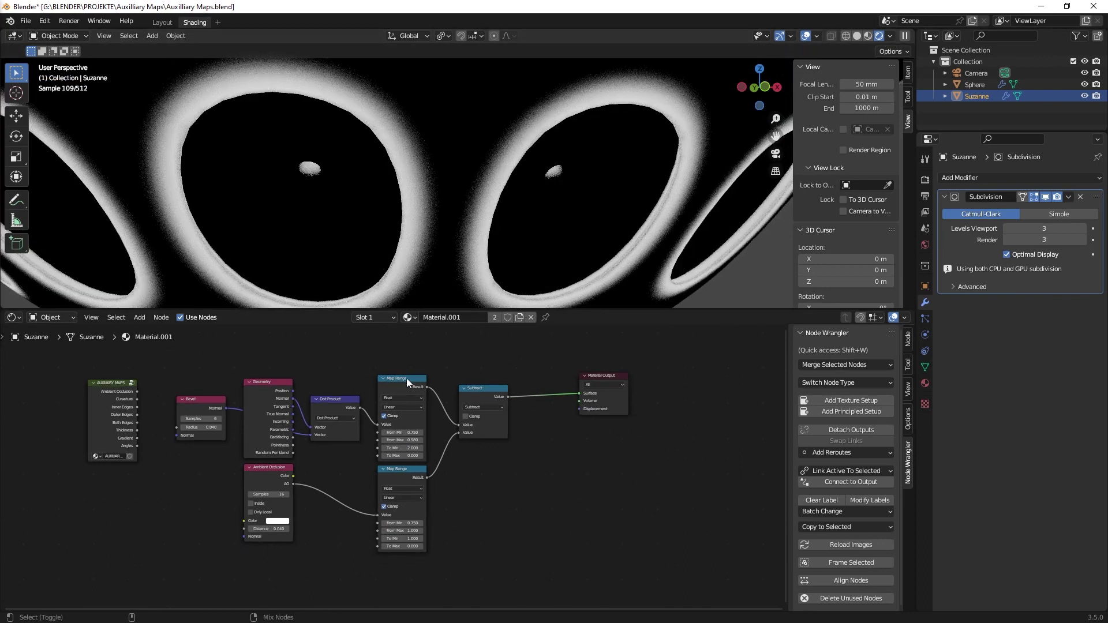
{"action": "left_click_drag", "start_coordinate": [397, 449], "coordinate": [401, 449]}
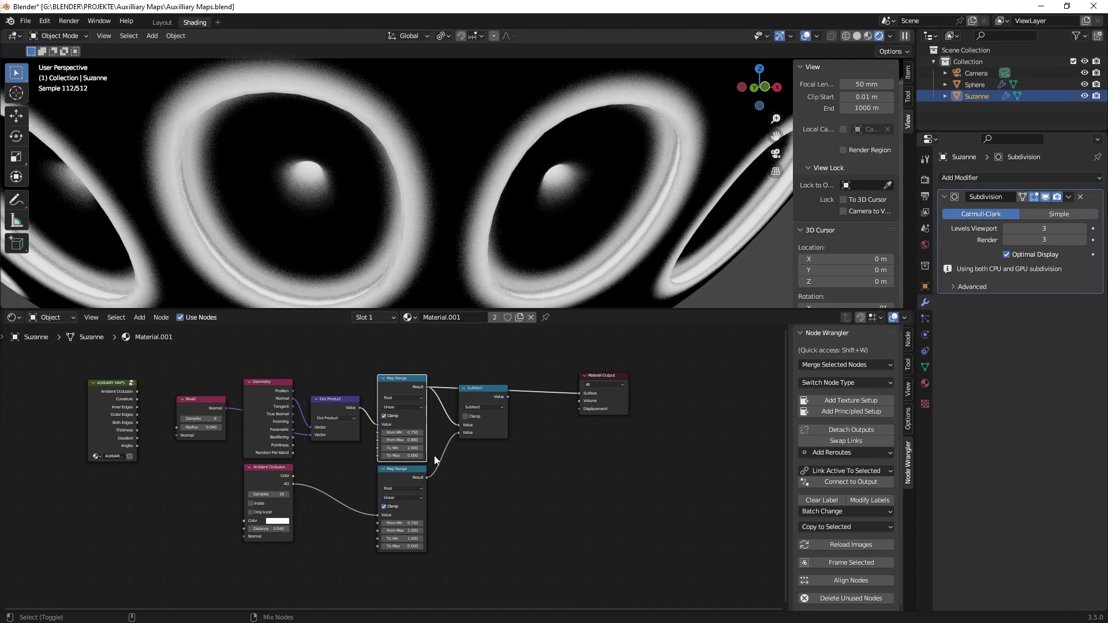
{"action": "left_click", "coordinate": [413, 470], "text": "ctrl+shift"}
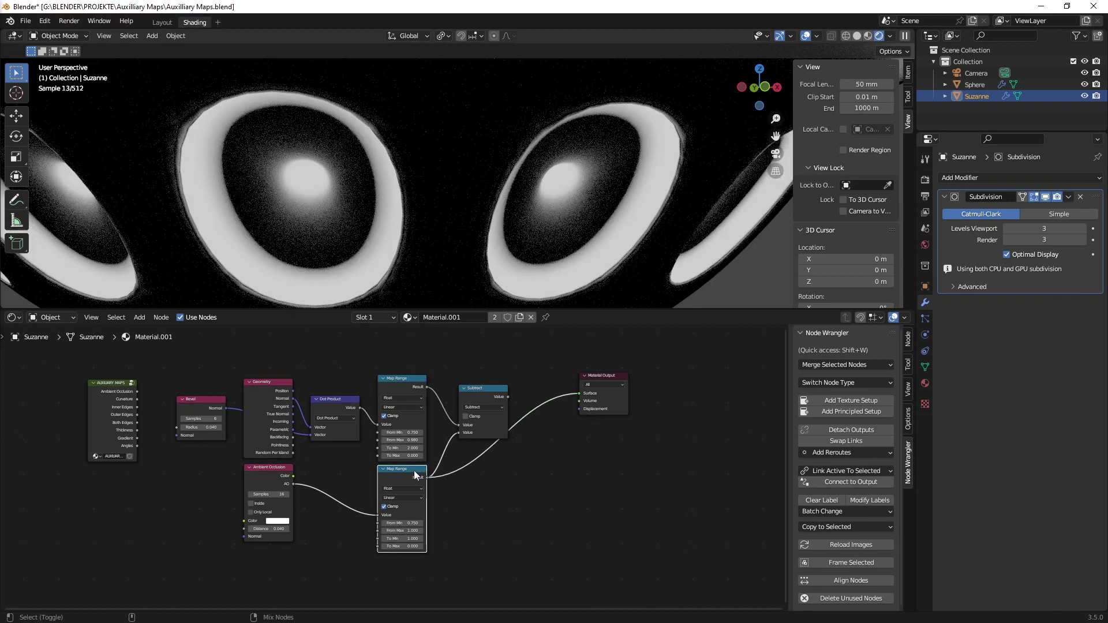
Step: Restore the Subtract result to the surface and orbit to a tilted view of the rings
{"action": "left_click", "coordinate": [483, 389], "text": "ctrl+shift"}
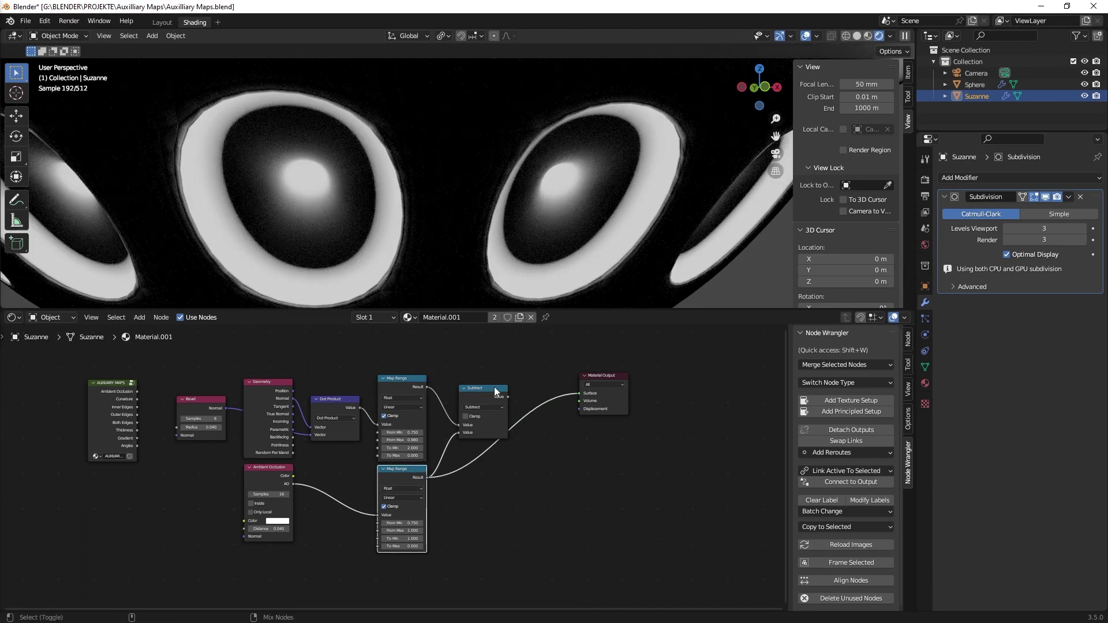
{"action": "scroll", "coordinate": [416, 213], "scroll_direction": "down", "scroll_amount": 5}
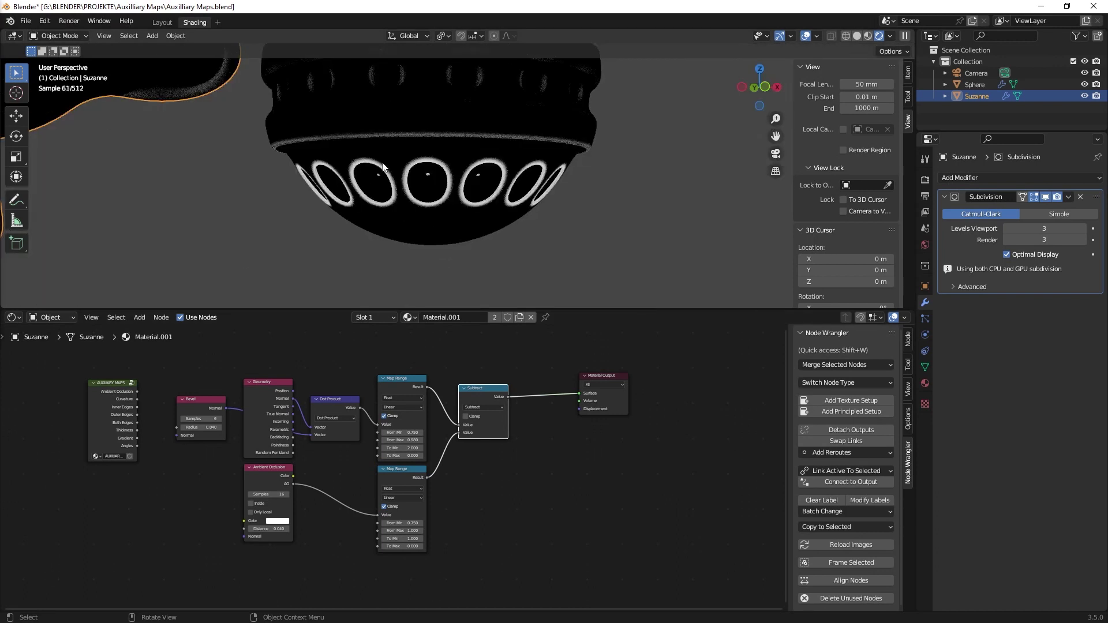
{"action": "middle_click_drag", "start_coordinate": [445, 255], "coordinate": [582, 202]}
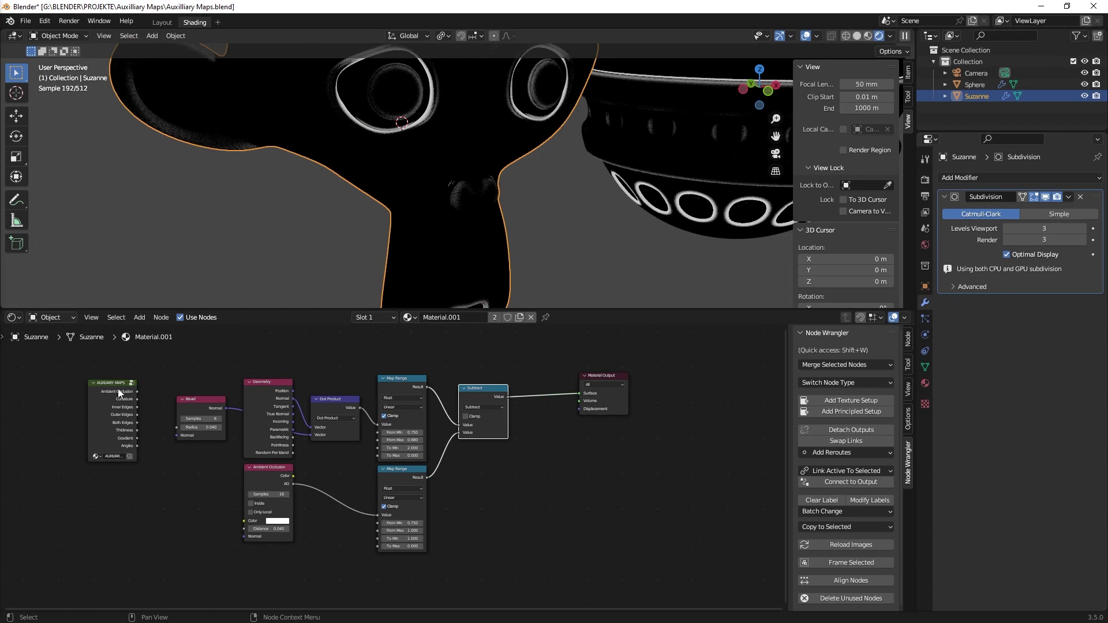
{"action": "left_click_drag", "start_coordinate": [118, 389], "coordinate": [84, 382]}
{"action": "middle_click_drag", "start_coordinate": [150, 511], "coordinate": [226, 501]}
{"action": "scroll", "coordinate": [165, 468], "scroll_direction": "up", "scroll_amount": 2}
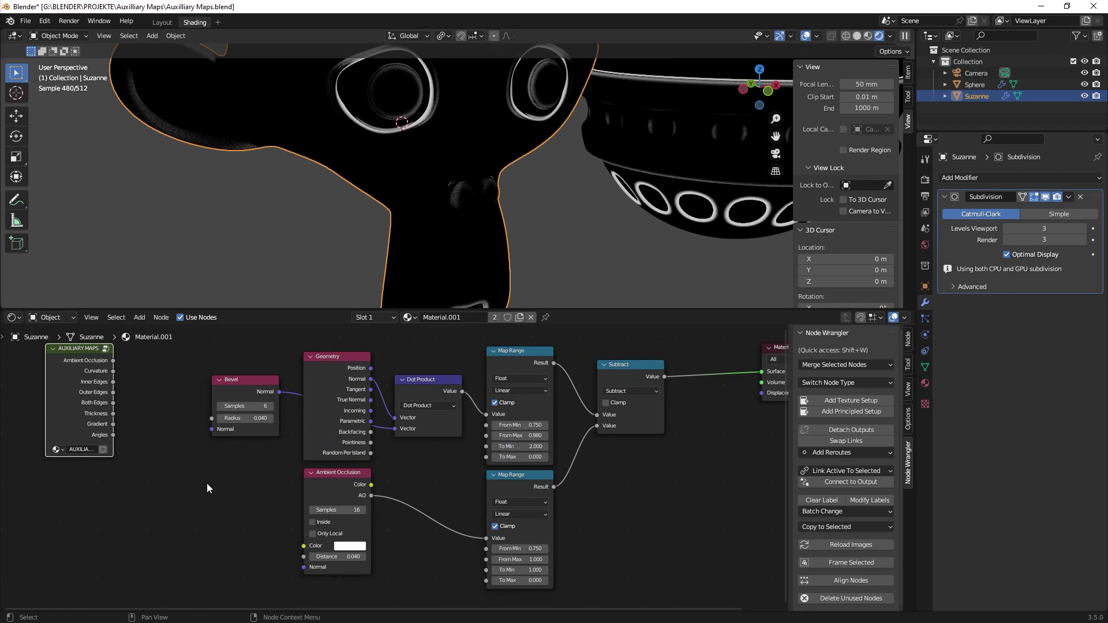
Step: Add a Value node set to 0.04 beside the Bevel node
{"action": "left_click", "coordinate": [206, 483]}
{"action": "key", "text": "shift+a"}
{"action": "left_click", "coordinate": [206, 483]}
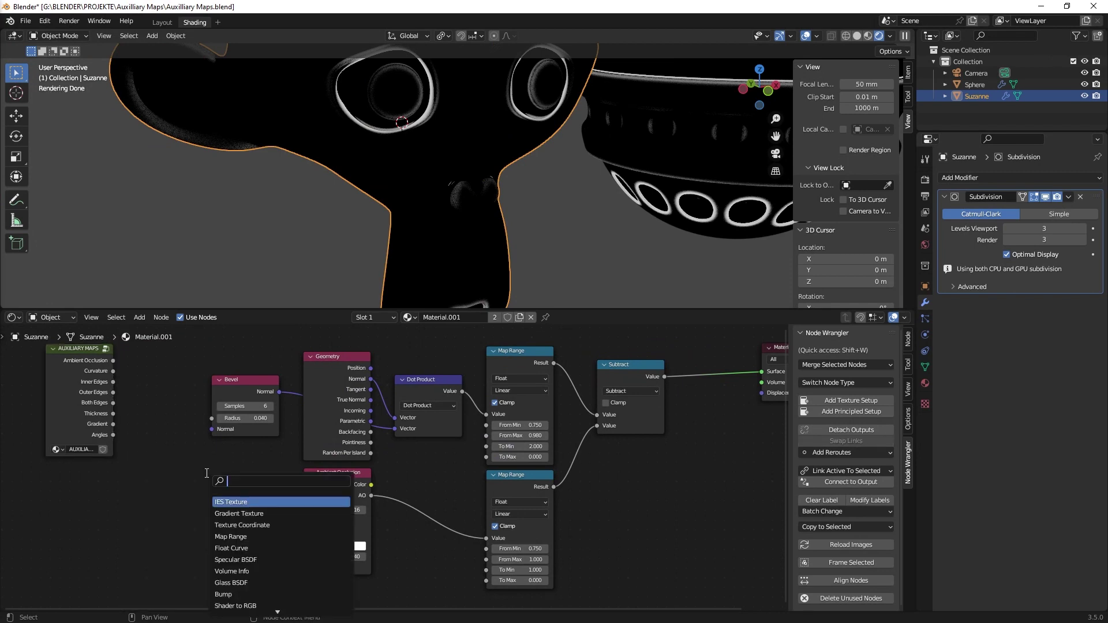
{"action": "type", "text": "value"}
{"action": "key", "text": "Return"}
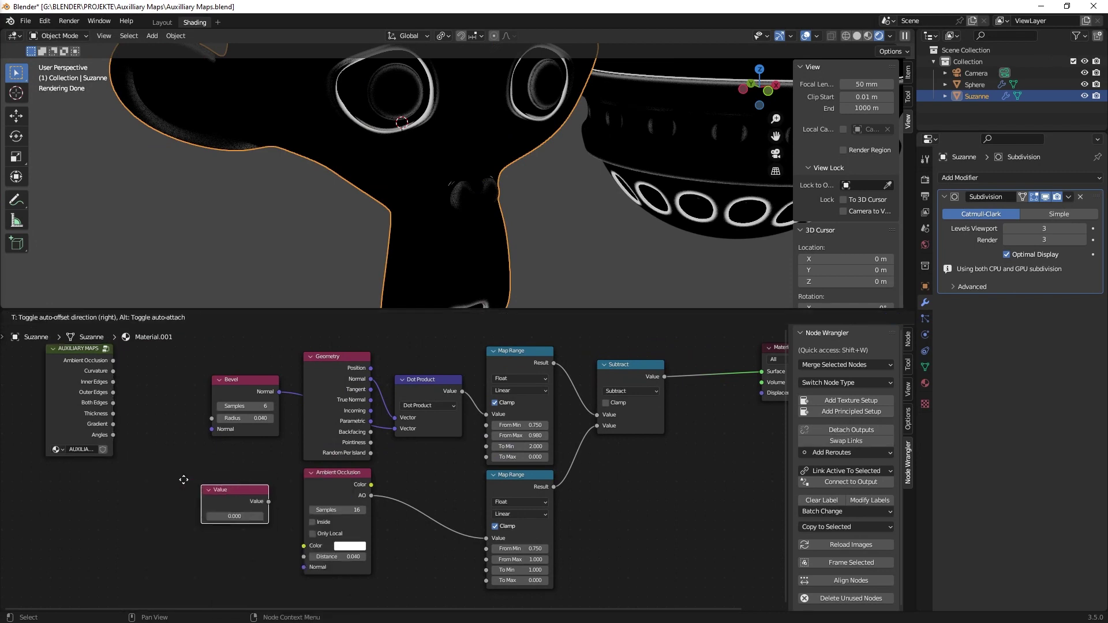
{"action": "left_click", "coordinate": [173, 474]}
{"action": "left_click", "coordinate": [199, 507]}
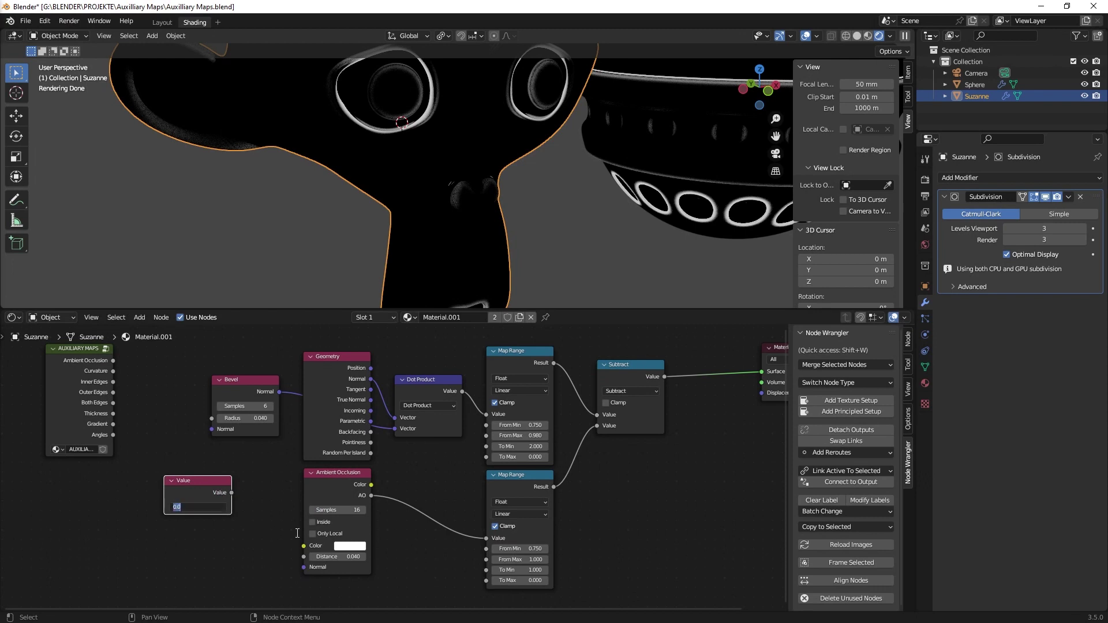
{"action": "type", "text": "0.04"}
{"action": "key", "text": "Return"}
Step: Connect the Value node to the Bevel Radius instead of the AO Distance
{"action": "left_click_drag", "start_coordinate": [303, 556], "coordinate": [210, 420]}
{"action": "left_click_drag", "start_coordinate": [138, 488], "coordinate": [170, 477]}
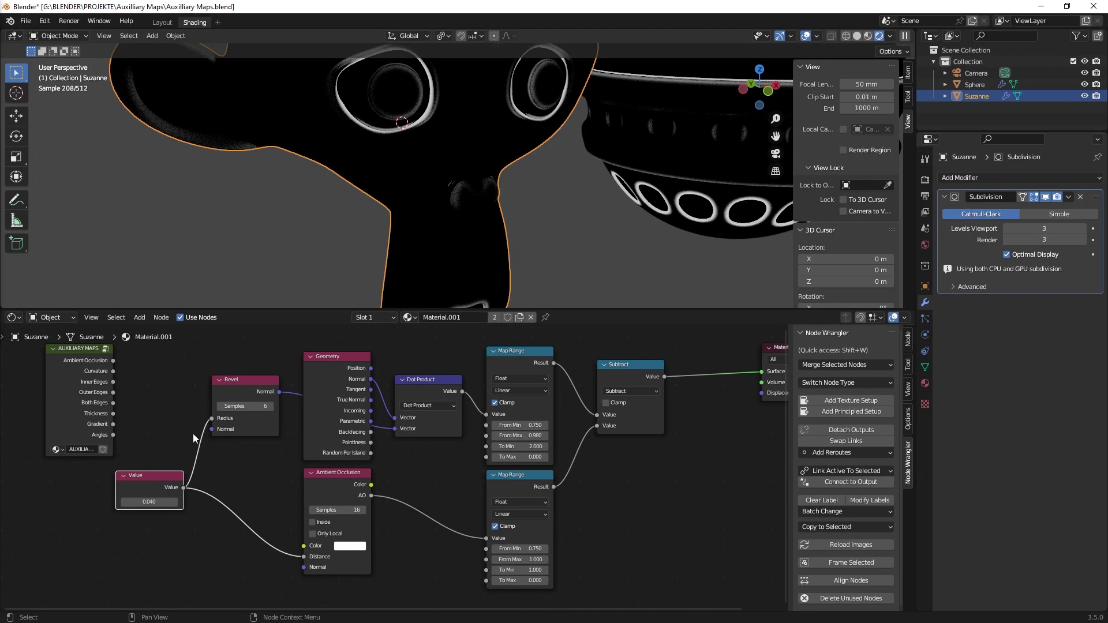
{"action": "right_click_drag", "start_coordinate": [193, 434], "coordinate": [286, 574], "text": "ctrl"}
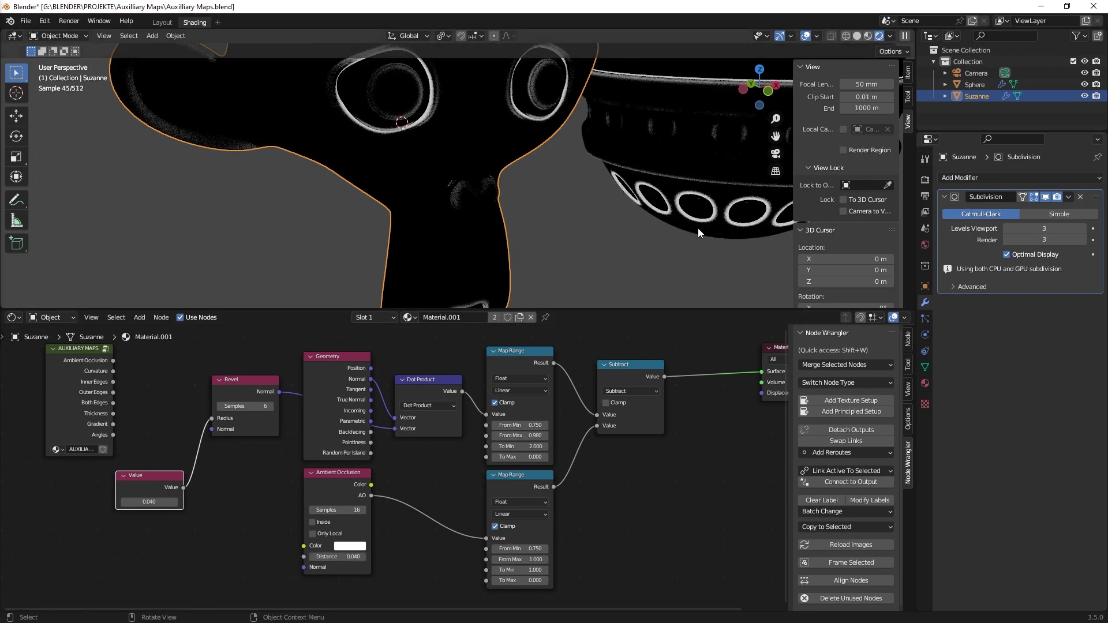
{"action": "middle_click_drag", "start_coordinate": [698, 233], "coordinate": [577, 196], "text": "shift"}
{"action": "scroll", "coordinate": [519, 185], "scroll_direction": "up", "scroll_amount": 6}
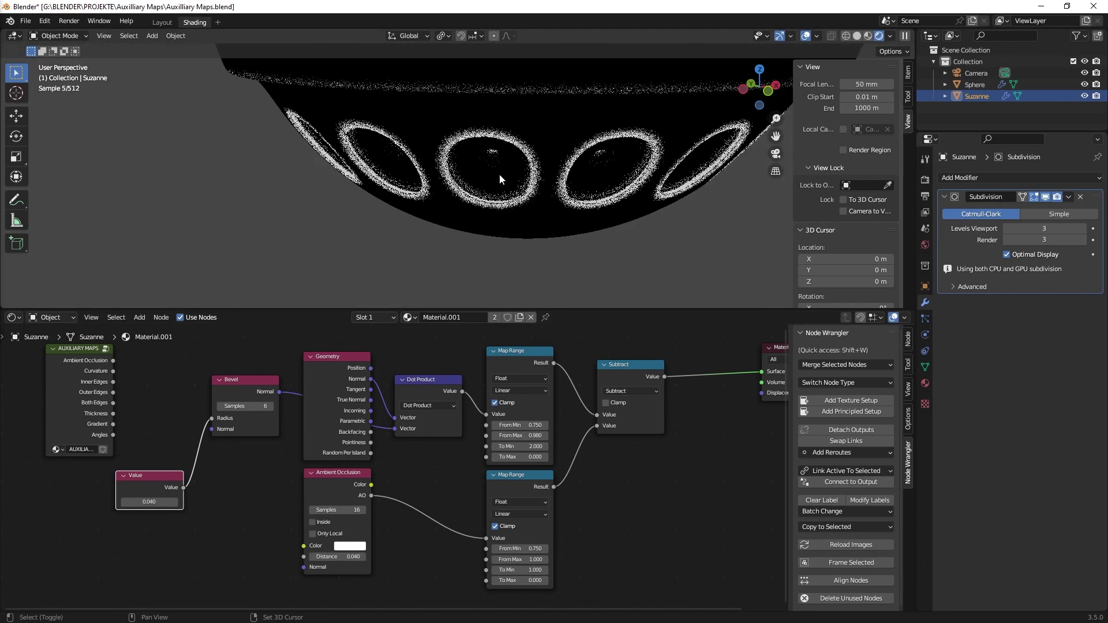
Step: Try thinner edges with the Value node at 0.02 and the Ambient Occlusion Distance at 0.08
{"action": "left_click", "coordinate": [154, 502]}
{"action": "key", "text": "Escape"}
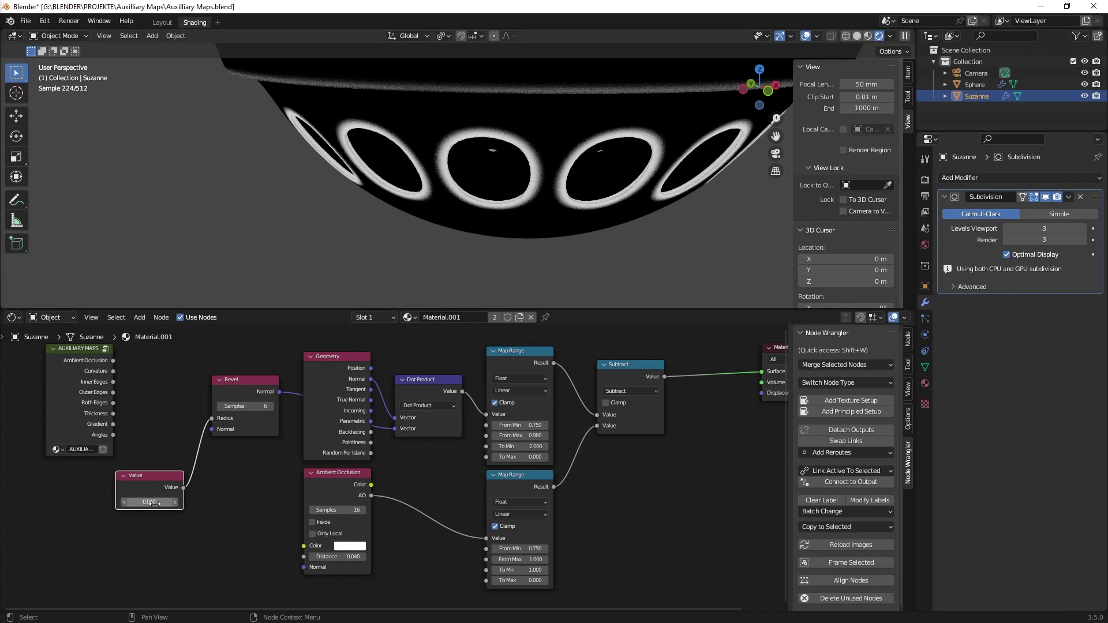
{"action": "left_click", "coordinate": [154, 502]}
{"action": "key", "text": "BackSpace"}
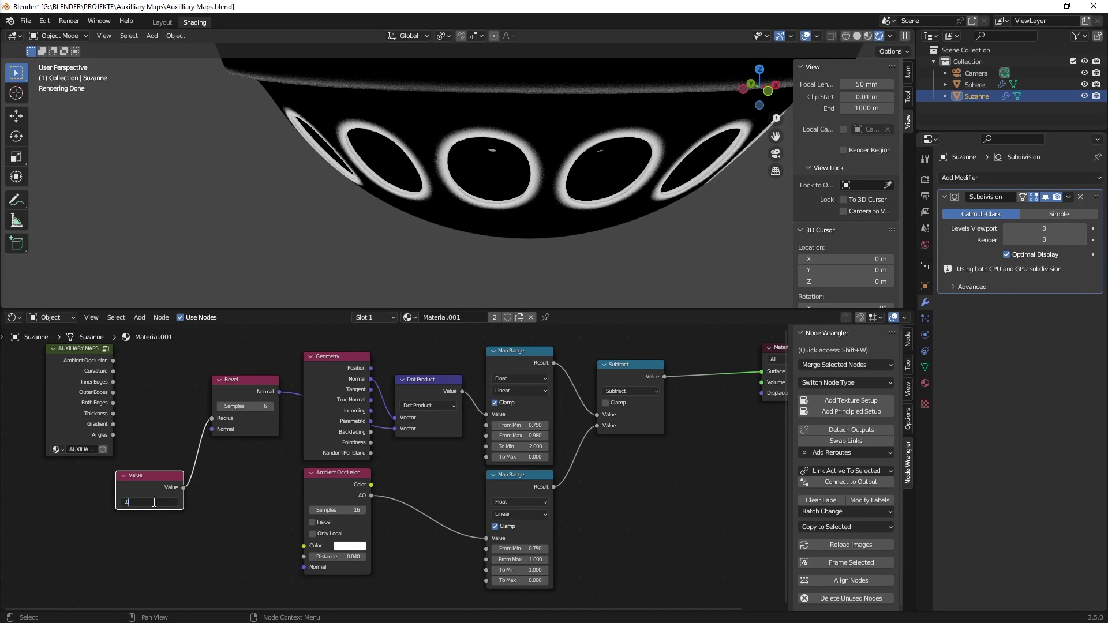
{"action": "key", "text": "Return"}
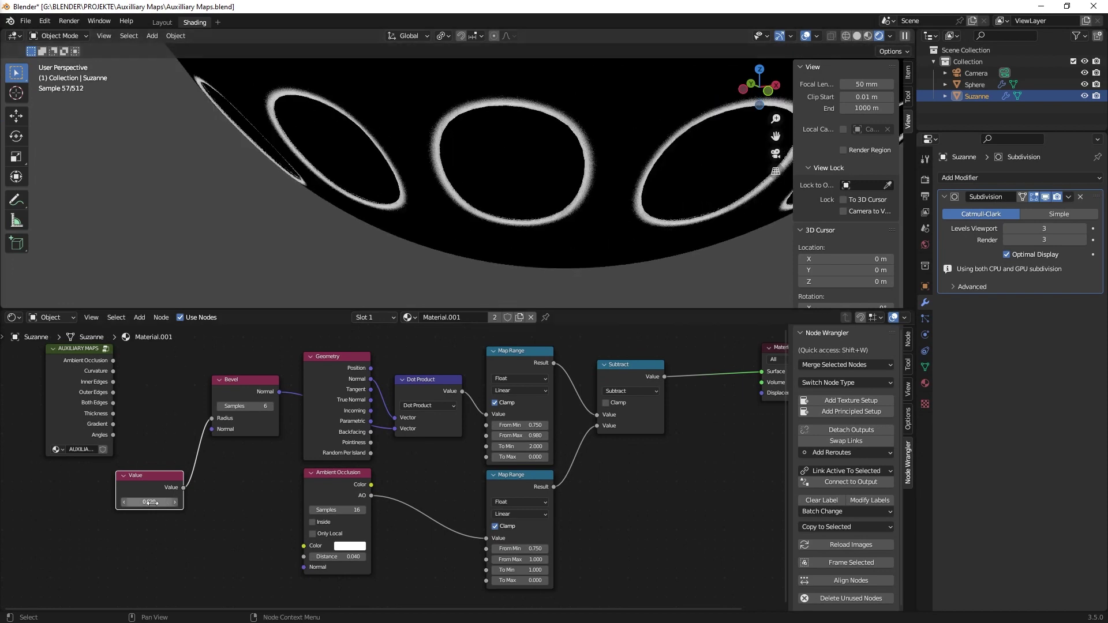
{"action": "left_click", "coordinate": [355, 556]}
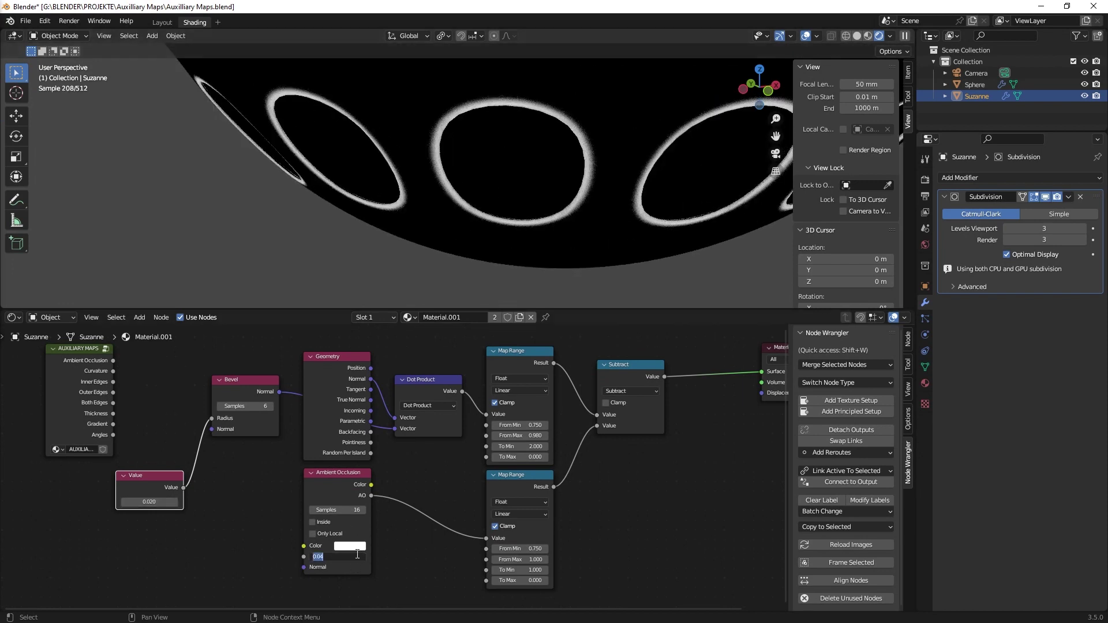
{"action": "key", "text": "BackSpace"}
{"action": "type", "text": ".08"}
{"action": "key", "text": "Return"}
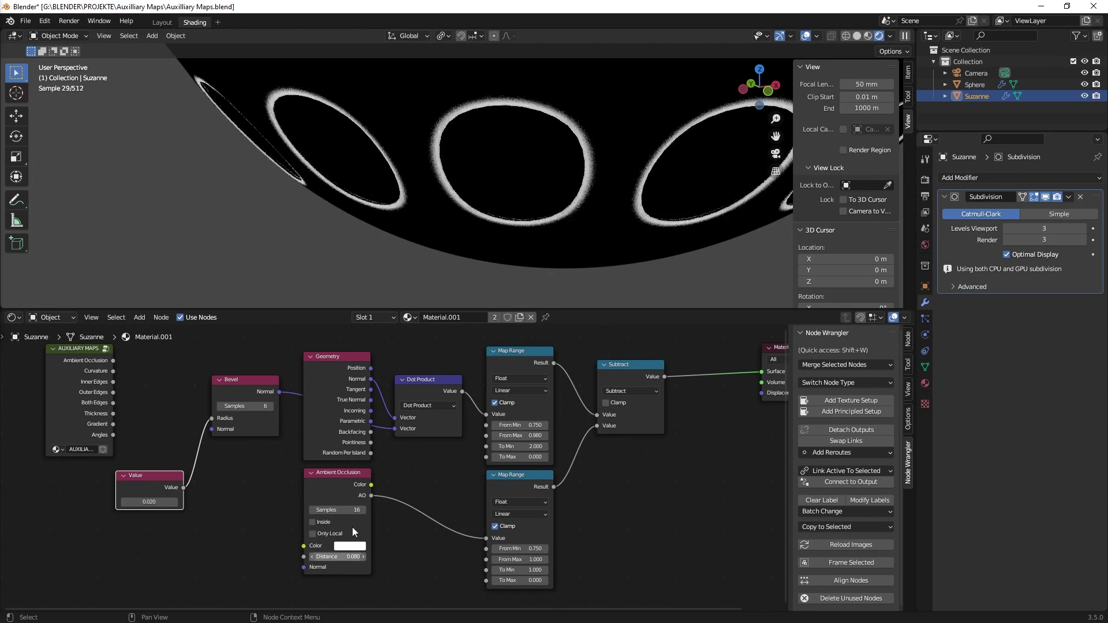
Step: Link the Value node's output to both the Bevel Radius and the AO Distance inputs
{"action": "right_click_drag", "start_coordinate": [193, 428], "coordinate": [213, 445], "text": "ctrl"}
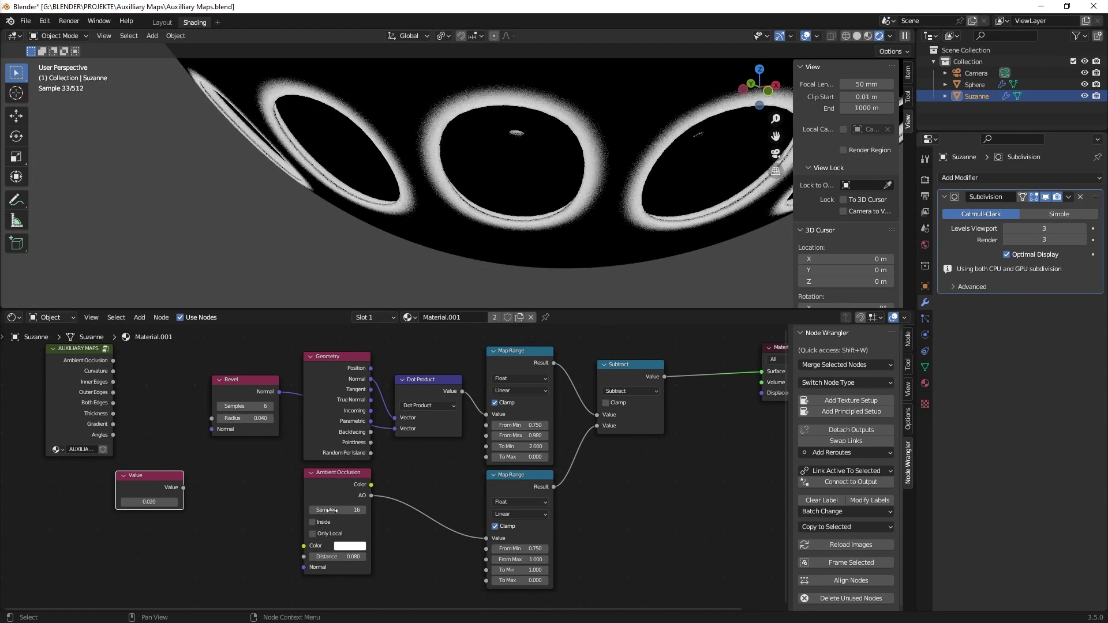
{"action": "scroll", "coordinate": [567, 177], "scroll_direction": "up", "scroll_amount": 2}
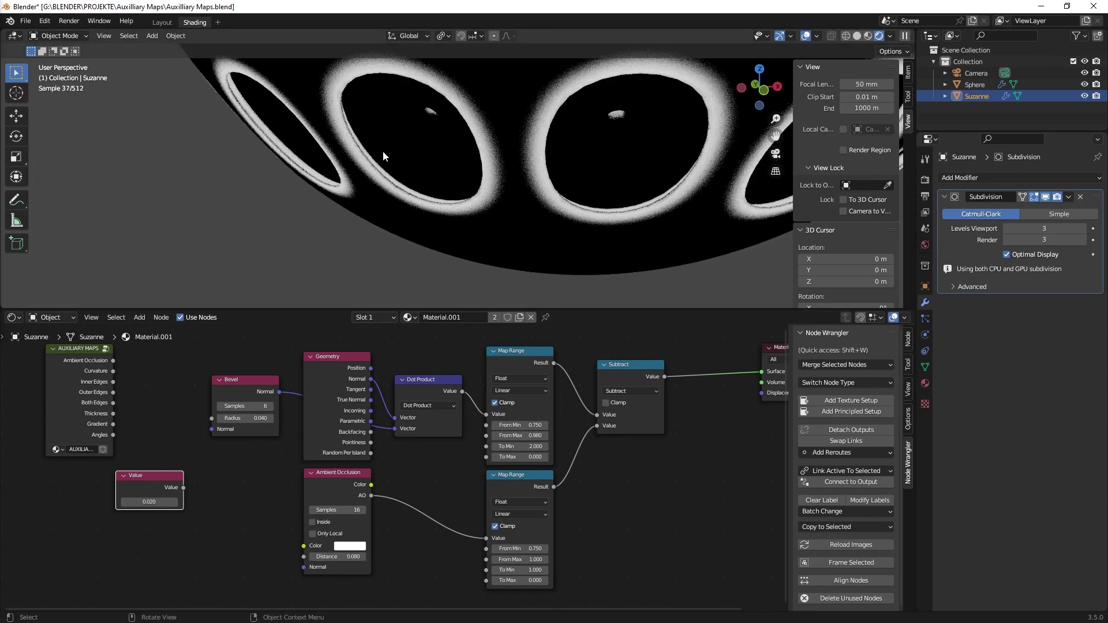
{"action": "scroll", "coordinate": [383, 151], "scroll_direction": "up", "scroll_amount": 2}
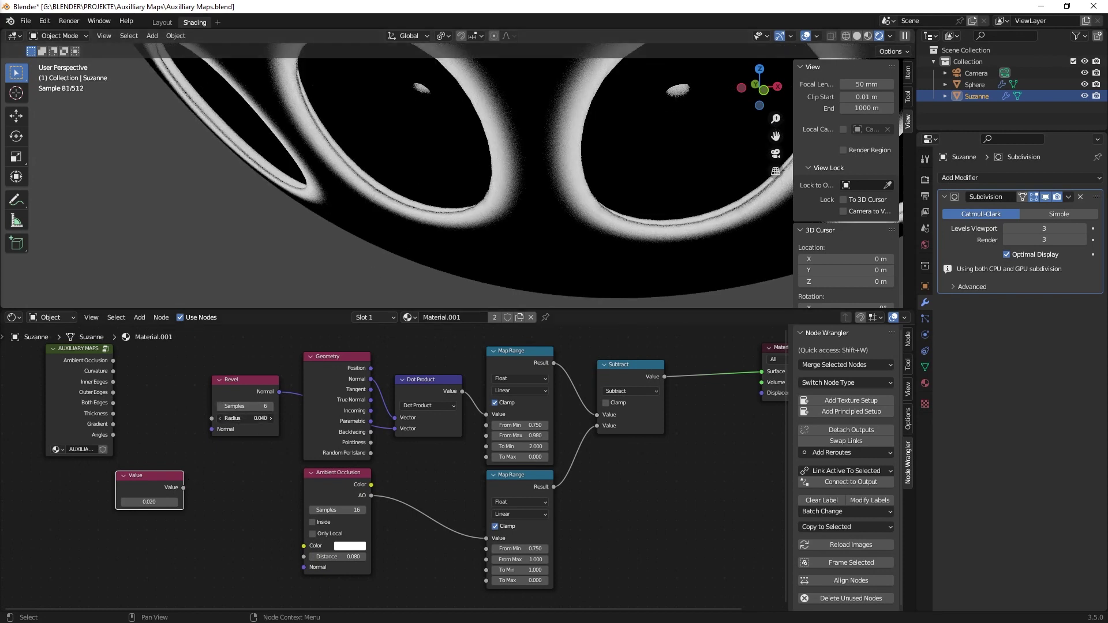
{"action": "mouse_move", "coordinate": [254, 418]}
{"action": "left_mouse_down"}
{"action": "mouse_move", "coordinate": [288, 418]}
{"action": "mouse_move", "coordinate": [254, 418]}
{"action": "left_mouse_up"}
{"action": "left_click_drag", "start_coordinate": [184, 488], "coordinate": [212, 418]}
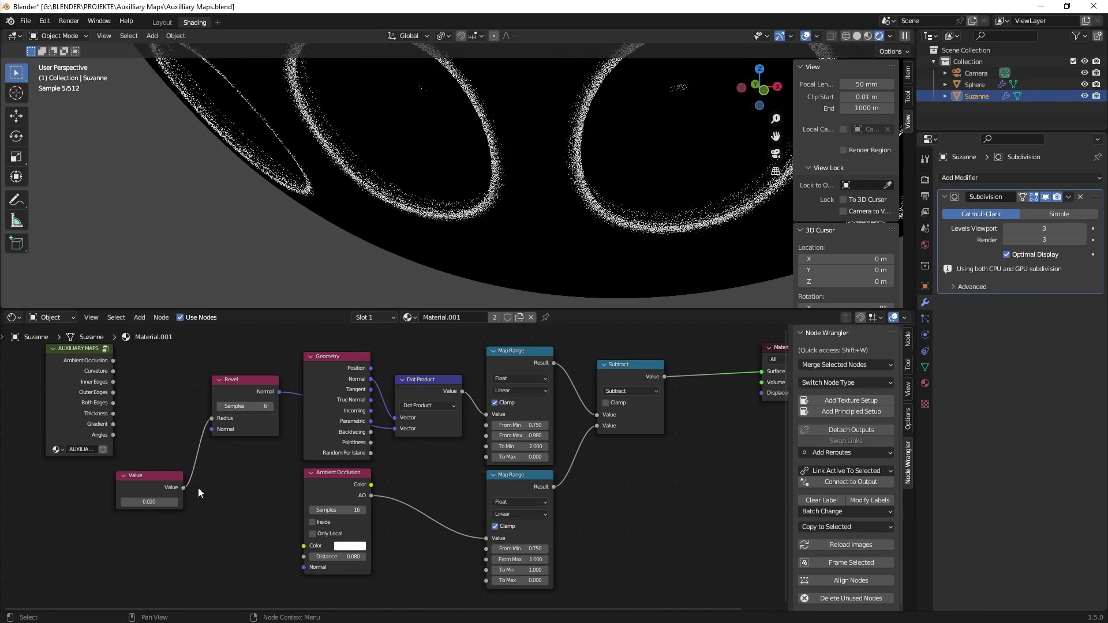
{"action": "left_click_drag", "start_coordinate": [183, 488], "coordinate": [304, 556]}
Step: Set the shared Value node back to 0.04
{"action": "left_click", "coordinate": [171, 502]}
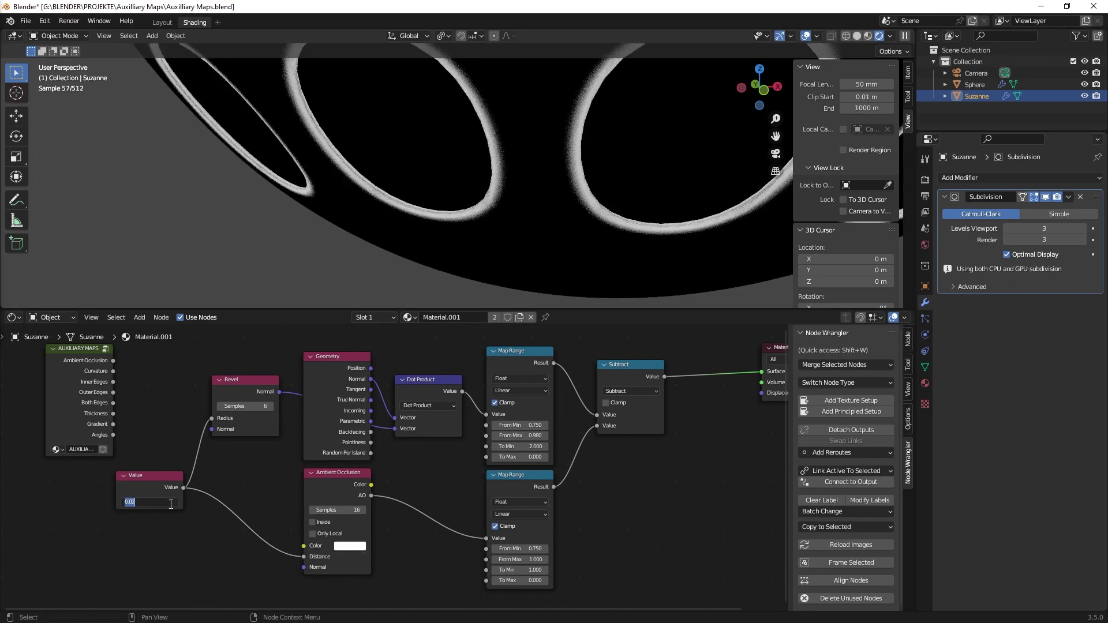
{"action": "type", "text": "0.04"}
{"action": "key", "text": "Return"}
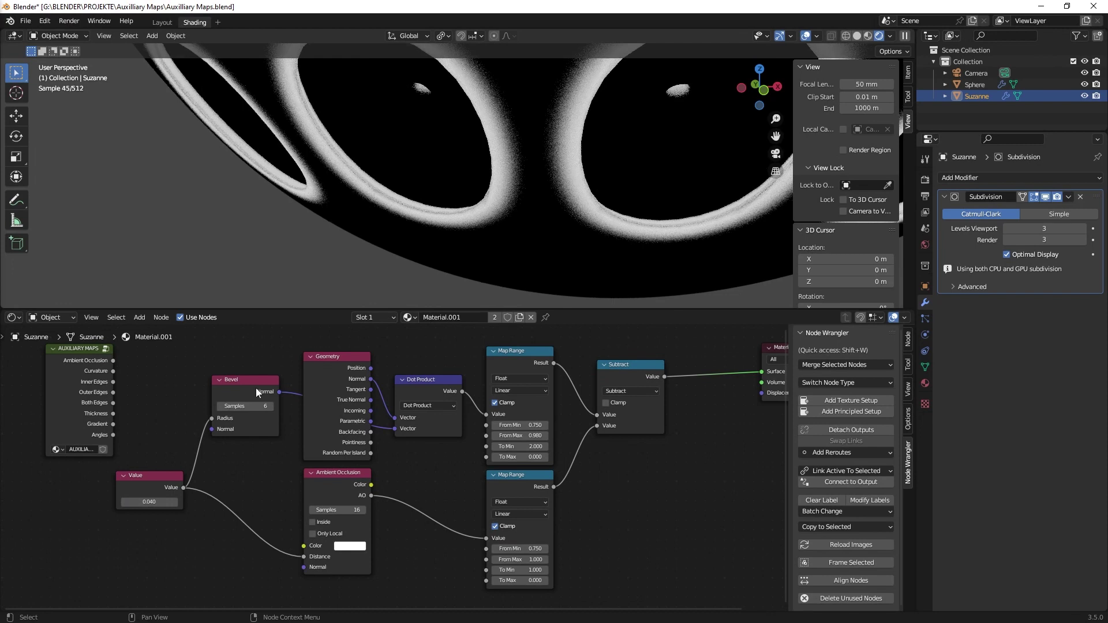
{"action": "scroll", "coordinate": [524, 252], "scroll_direction": "down", "scroll_amount": 6}
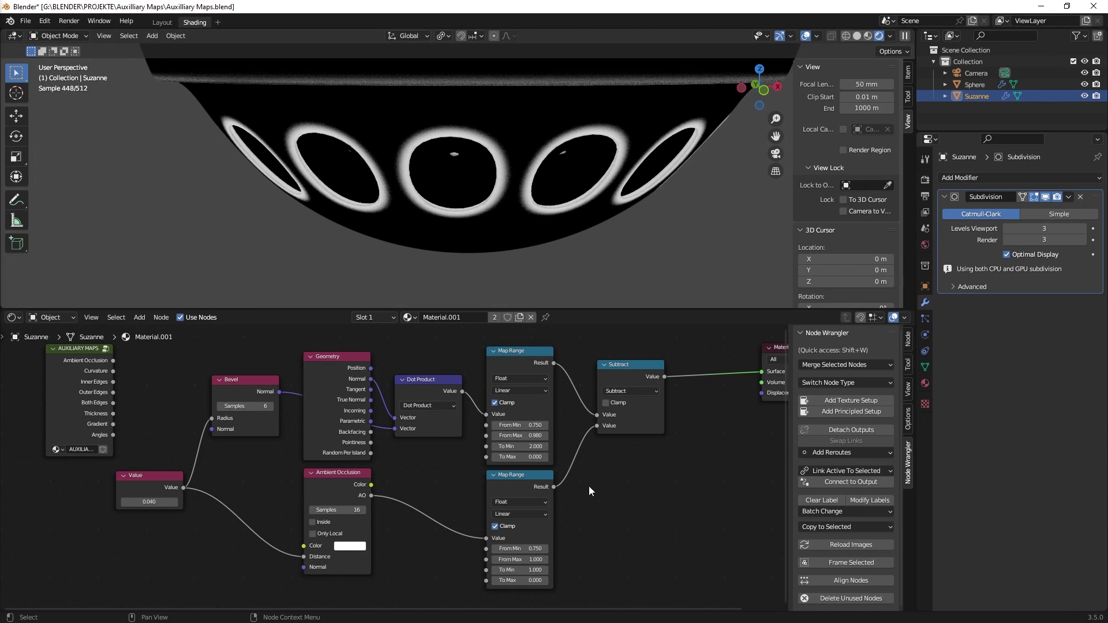
{"action": "mouse_move", "coordinate": [628, 511]}
{"action": "middle_mouse_down", "text": "shift"}
{"action": "mouse_move", "coordinate": [663, 507]}
{"action": "mouse_move", "coordinate": [638, 517]}
{"action": "middle_mouse_up", "text": "shift"}
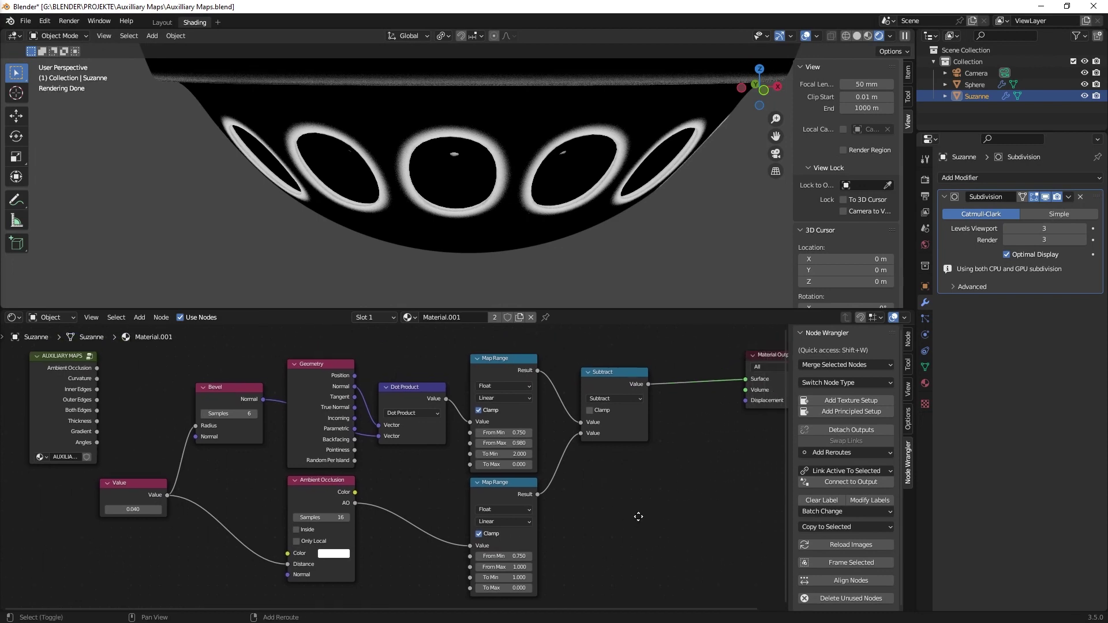
{"action": "scroll", "coordinate": [633, 501], "scroll_direction": "down", "scroll_amount": 2}
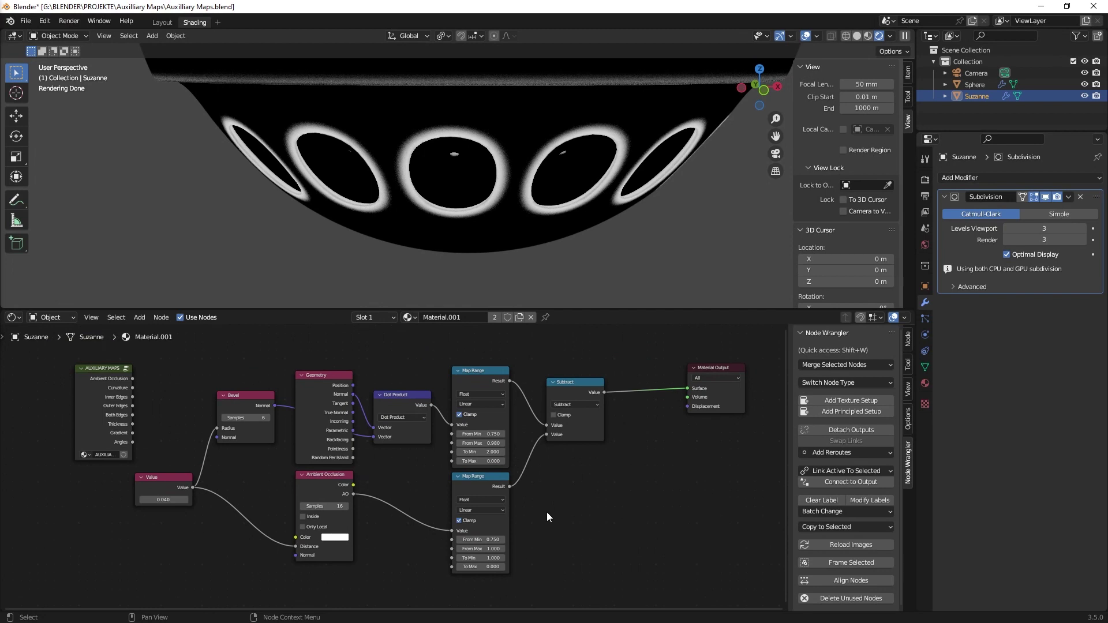
{"action": "middle_click_drag", "start_coordinate": [571, 509], "coordinate": [585, 511]}
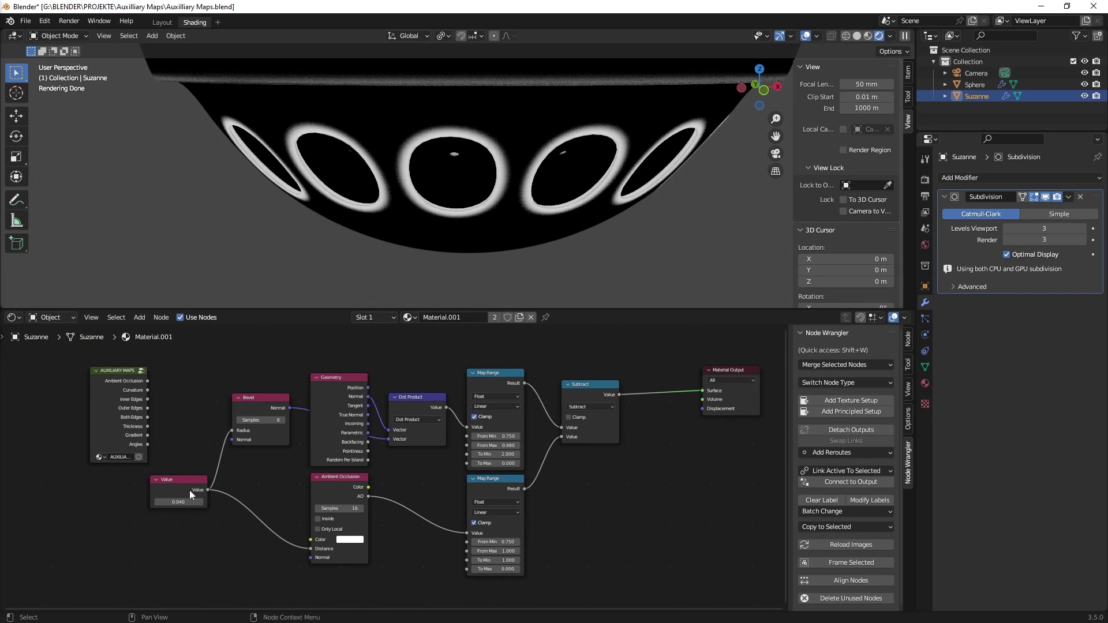